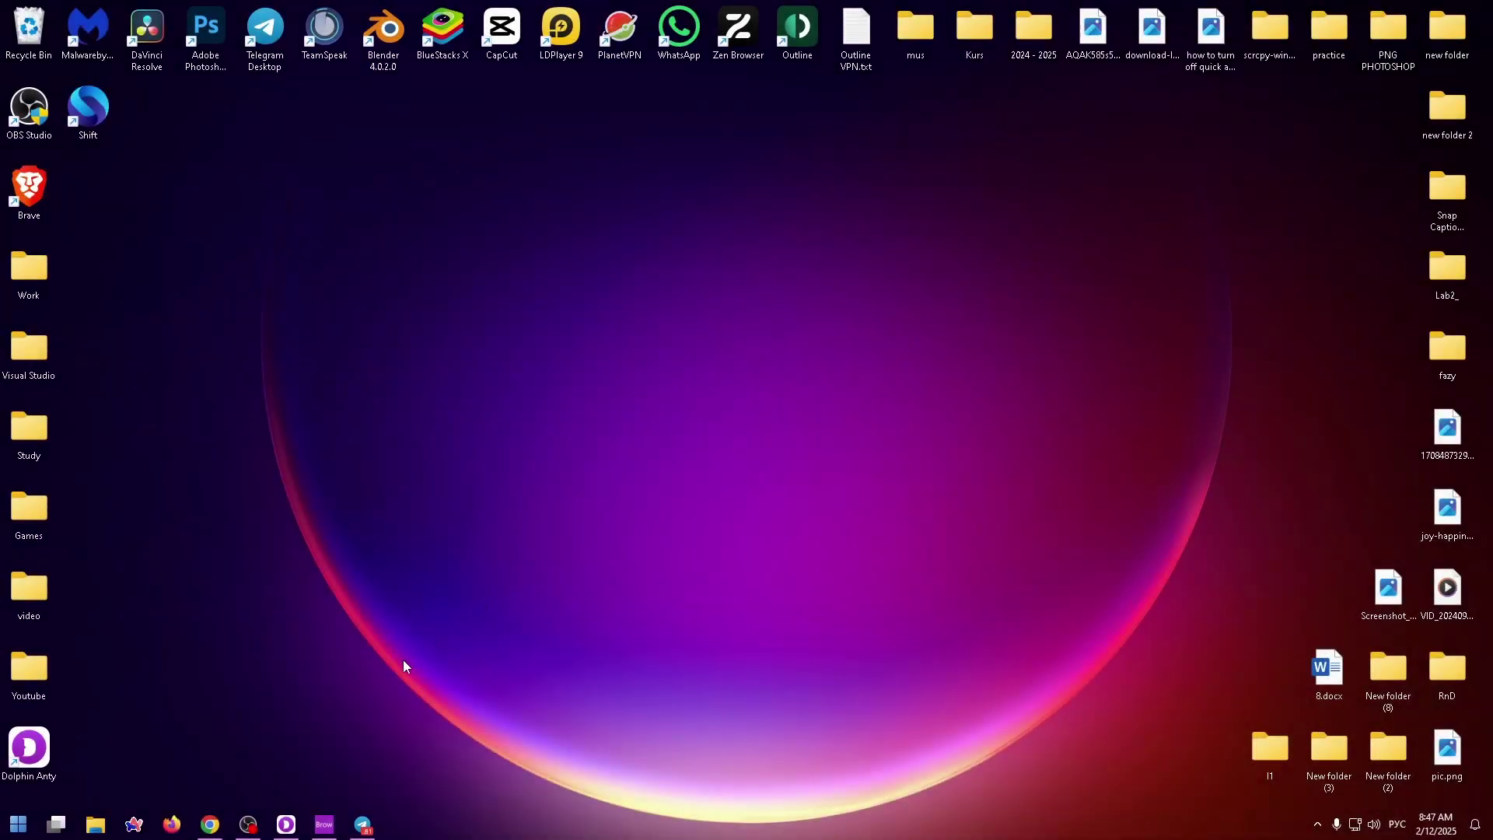
# Bring up the Chrome window showing Google results for 'Vondy Ai'
pyautogui.click(331, 822)
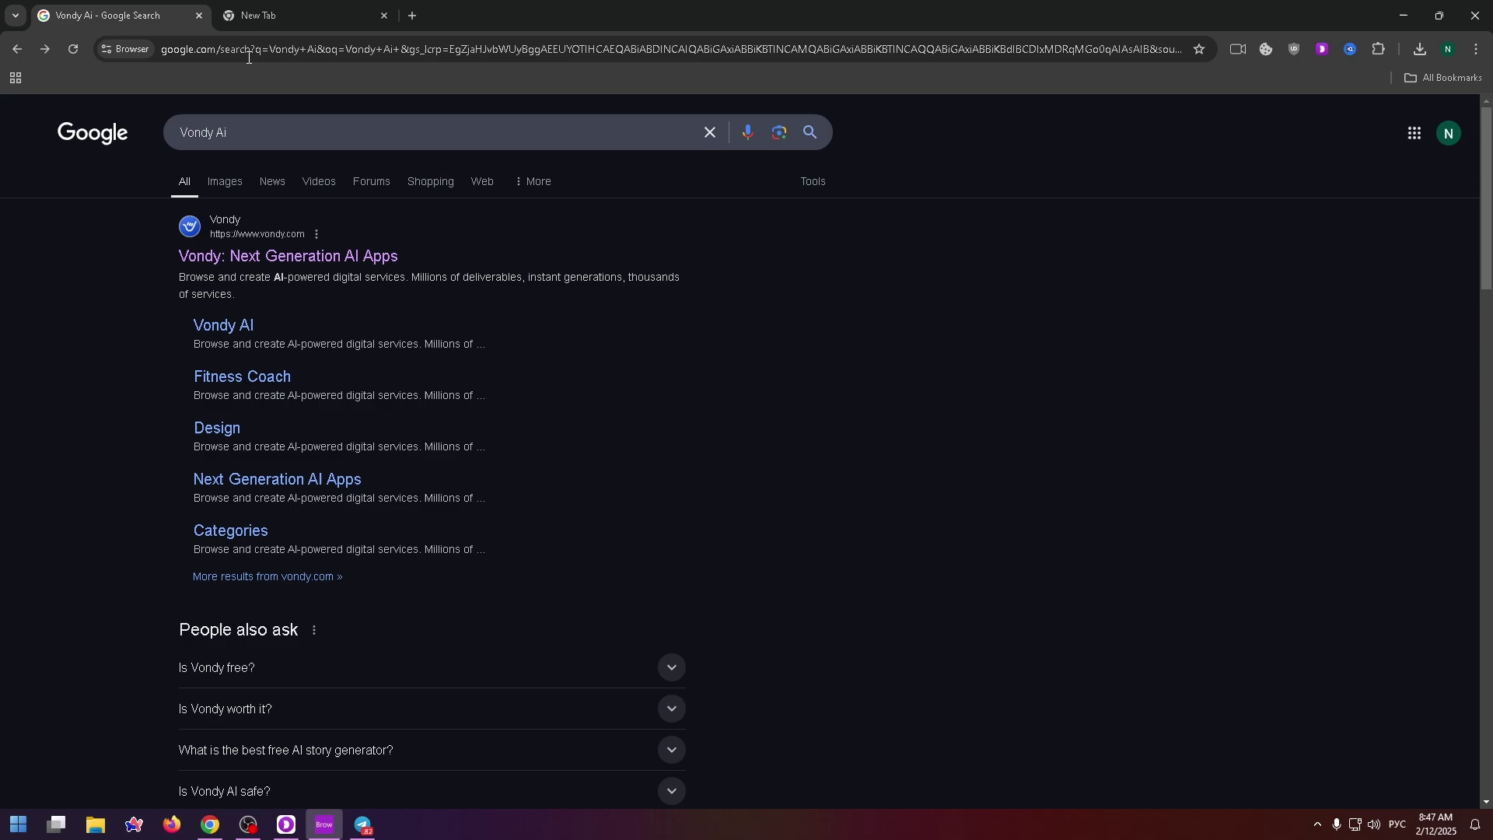
# Open the 'Vondy: Next Generation AI Apps' result and skim the vondy.com home page
pyautogui.click(271, 264)
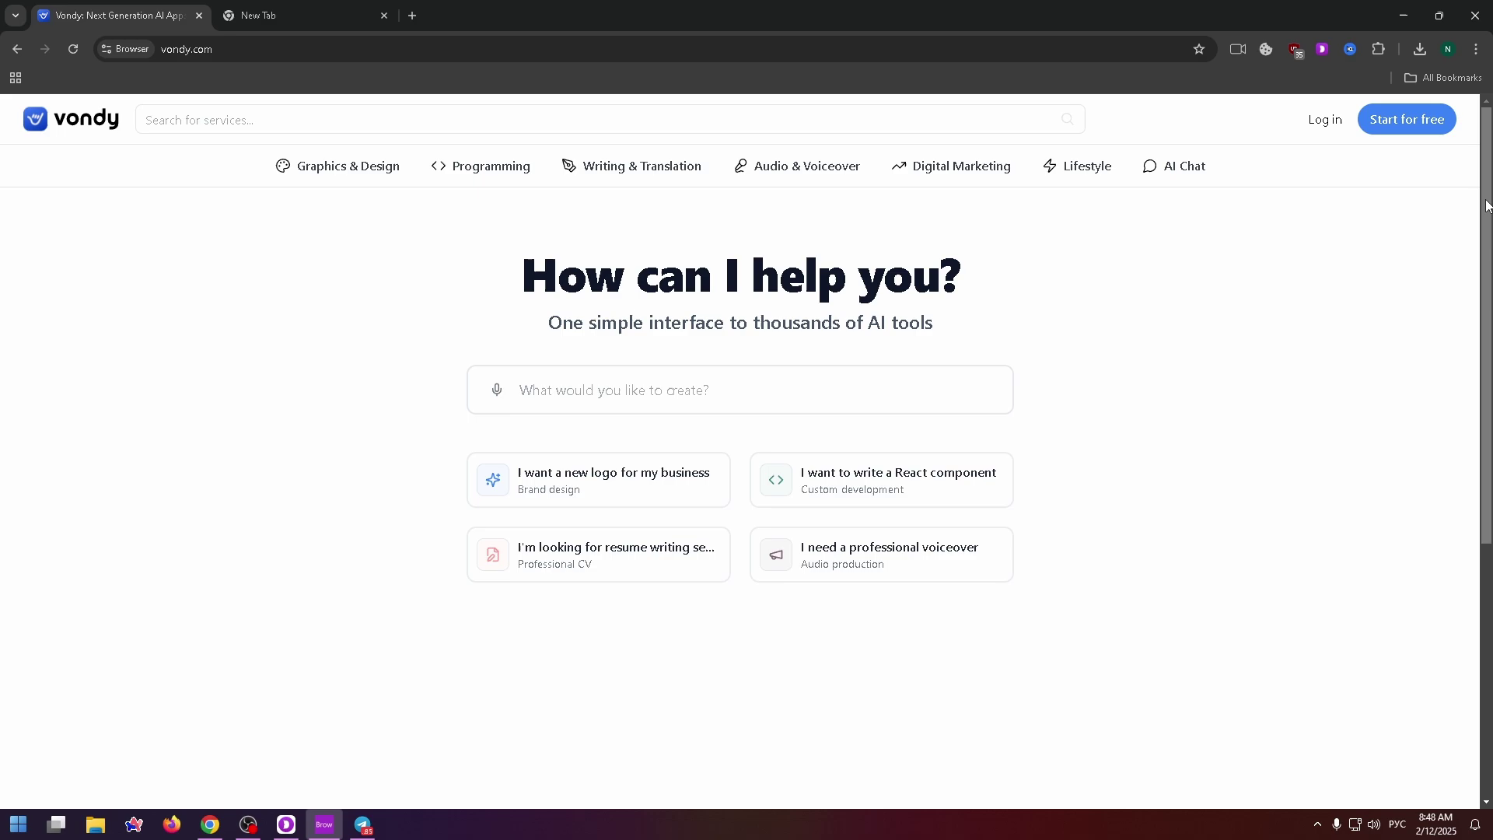
pyautogui.scroll(-5, 1487, 206)
pyautogui.scroll(5, 1487, 206)
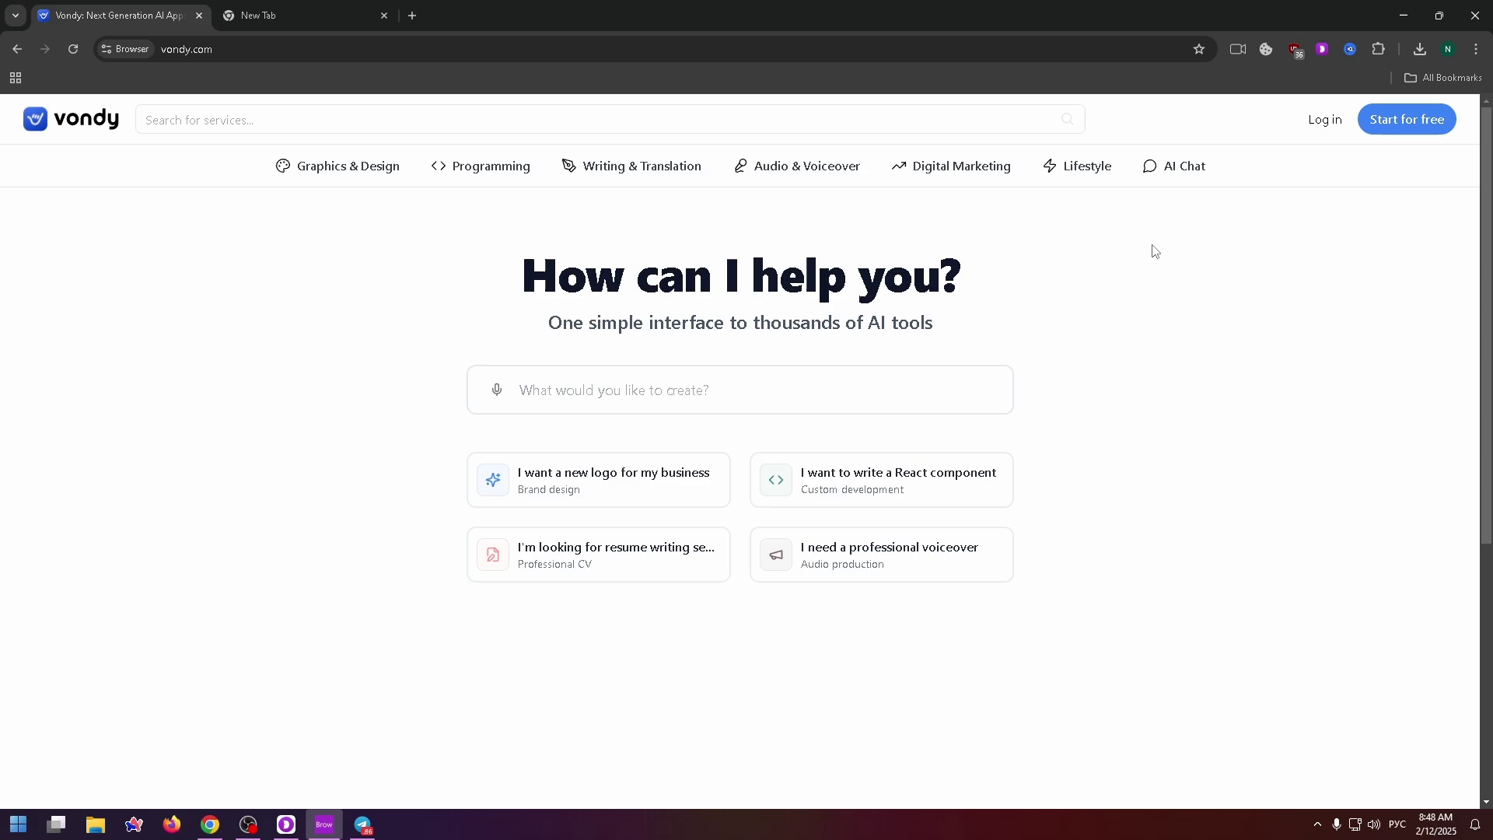
# Log in via 'Start for free' with a Google account and check the 100 available credits
pyautogui.click(1414, 127)
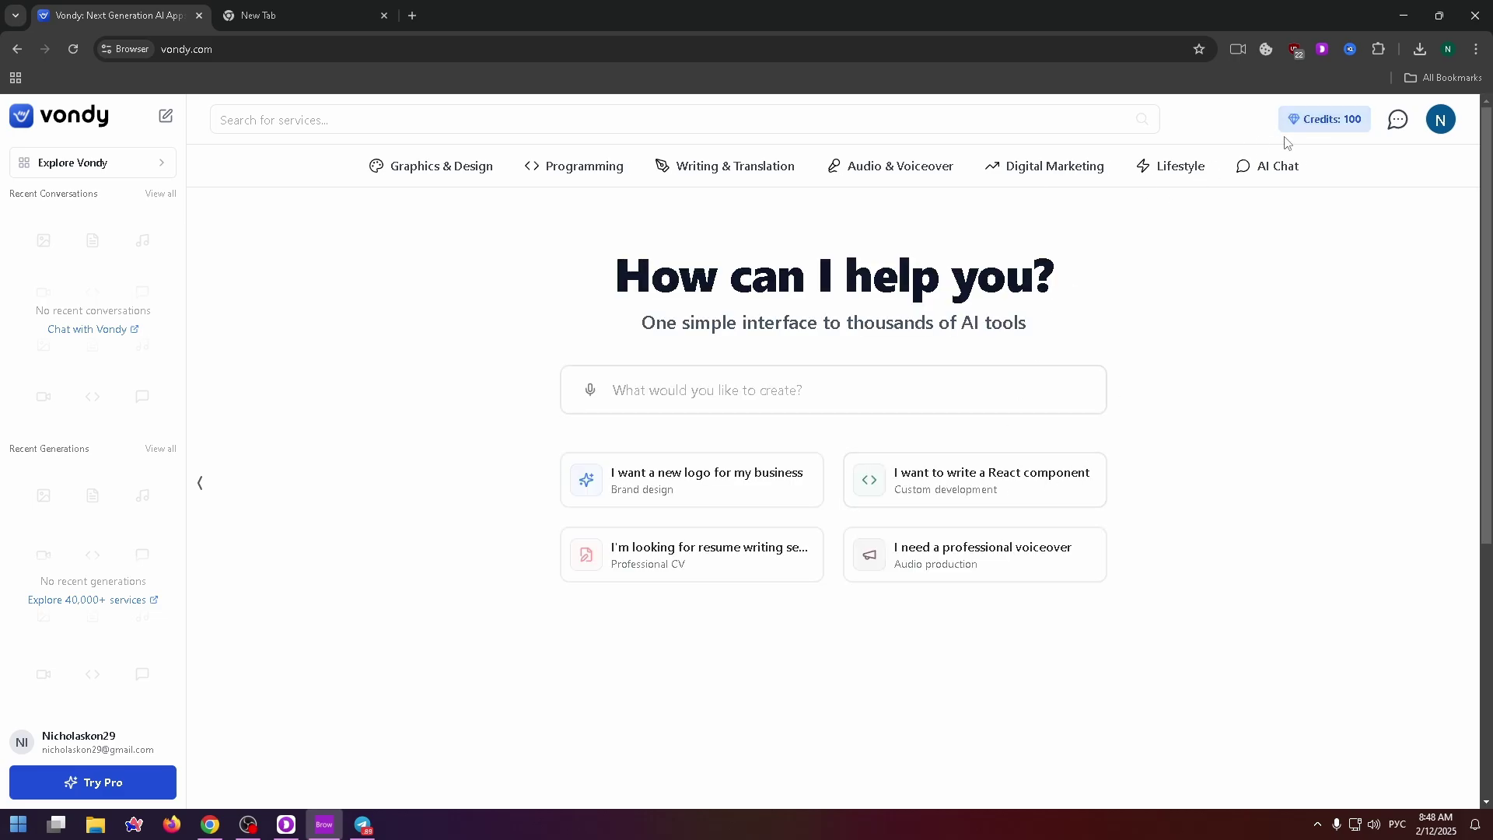
pyautogui.moveTo(1314, 129)
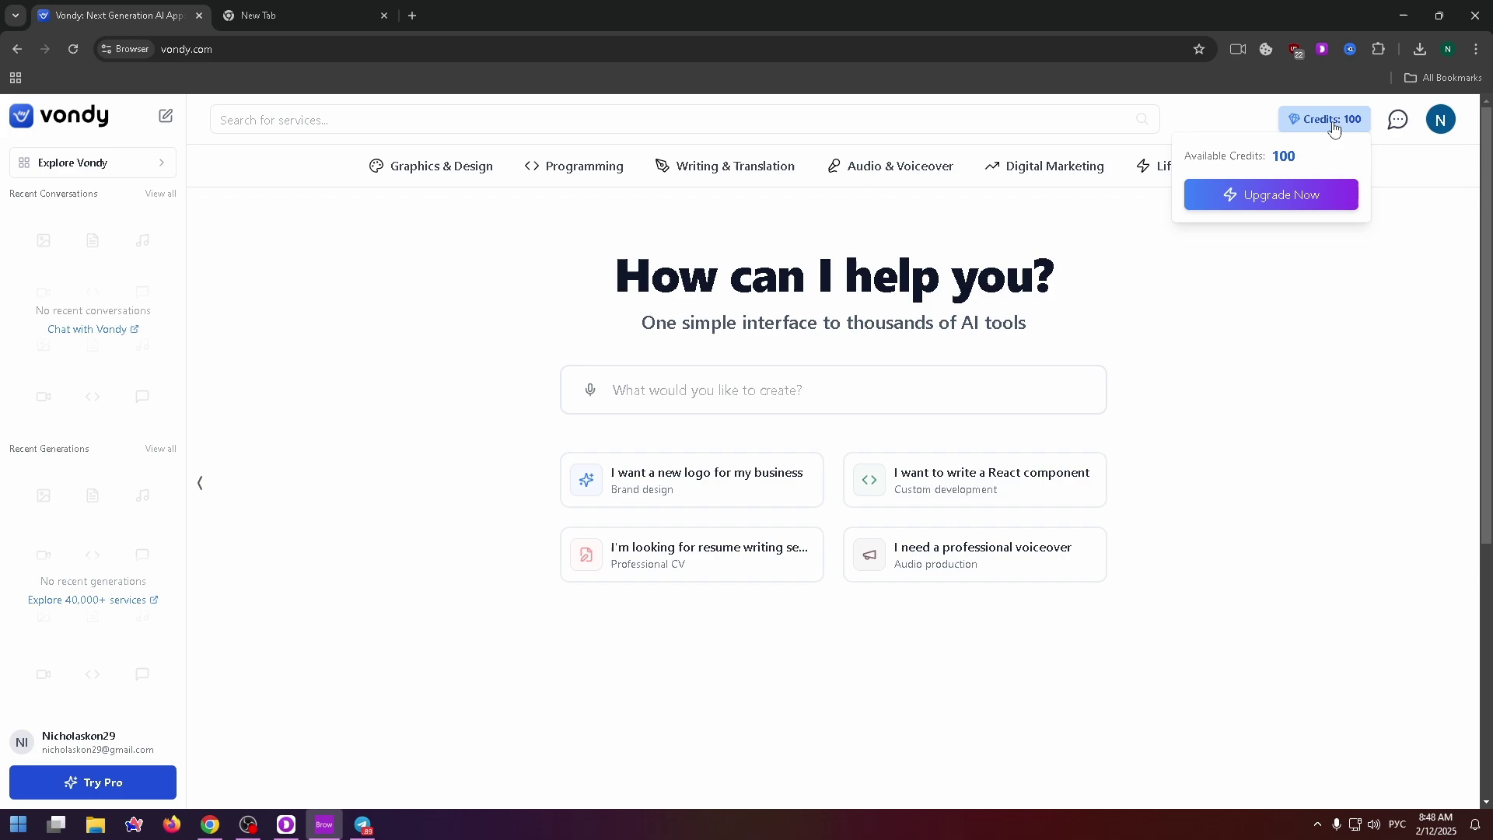
pyautogui.click(1299, 186)
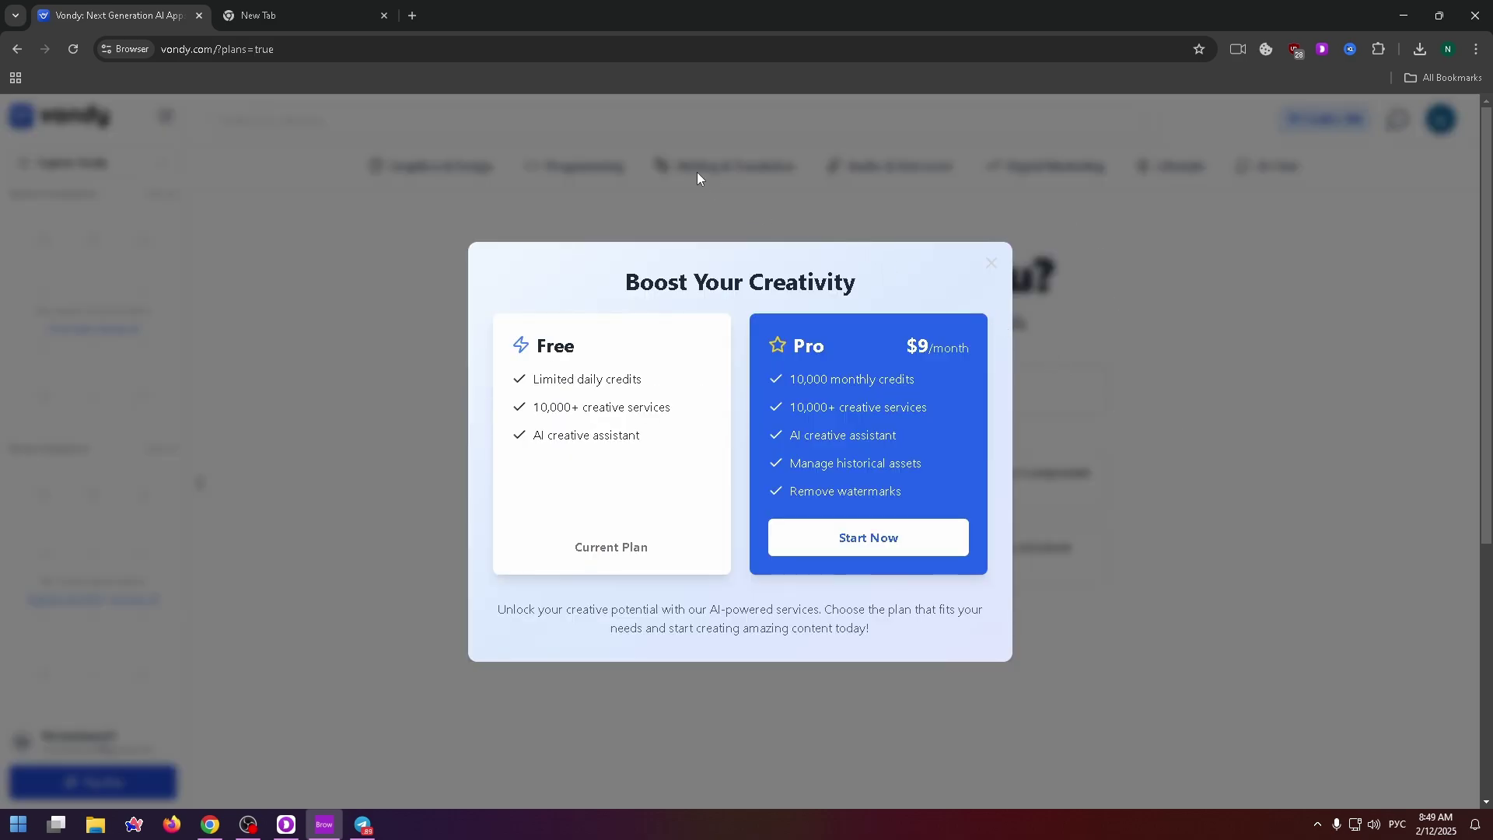
pyautogui.moveTo(535, 347); pyautogui.dragTo(772, 408)
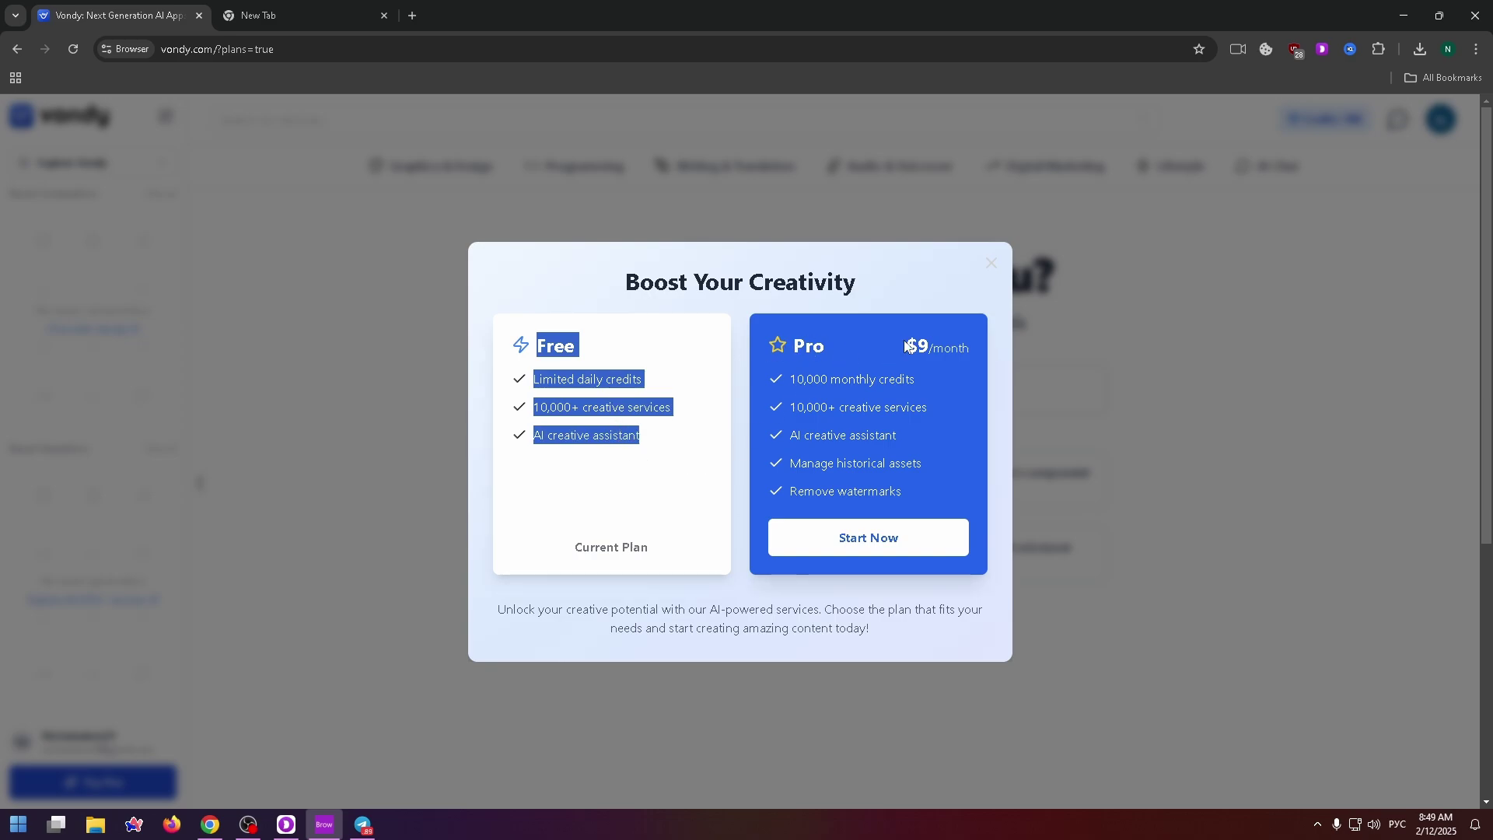
pyautogui.click(630, 311)
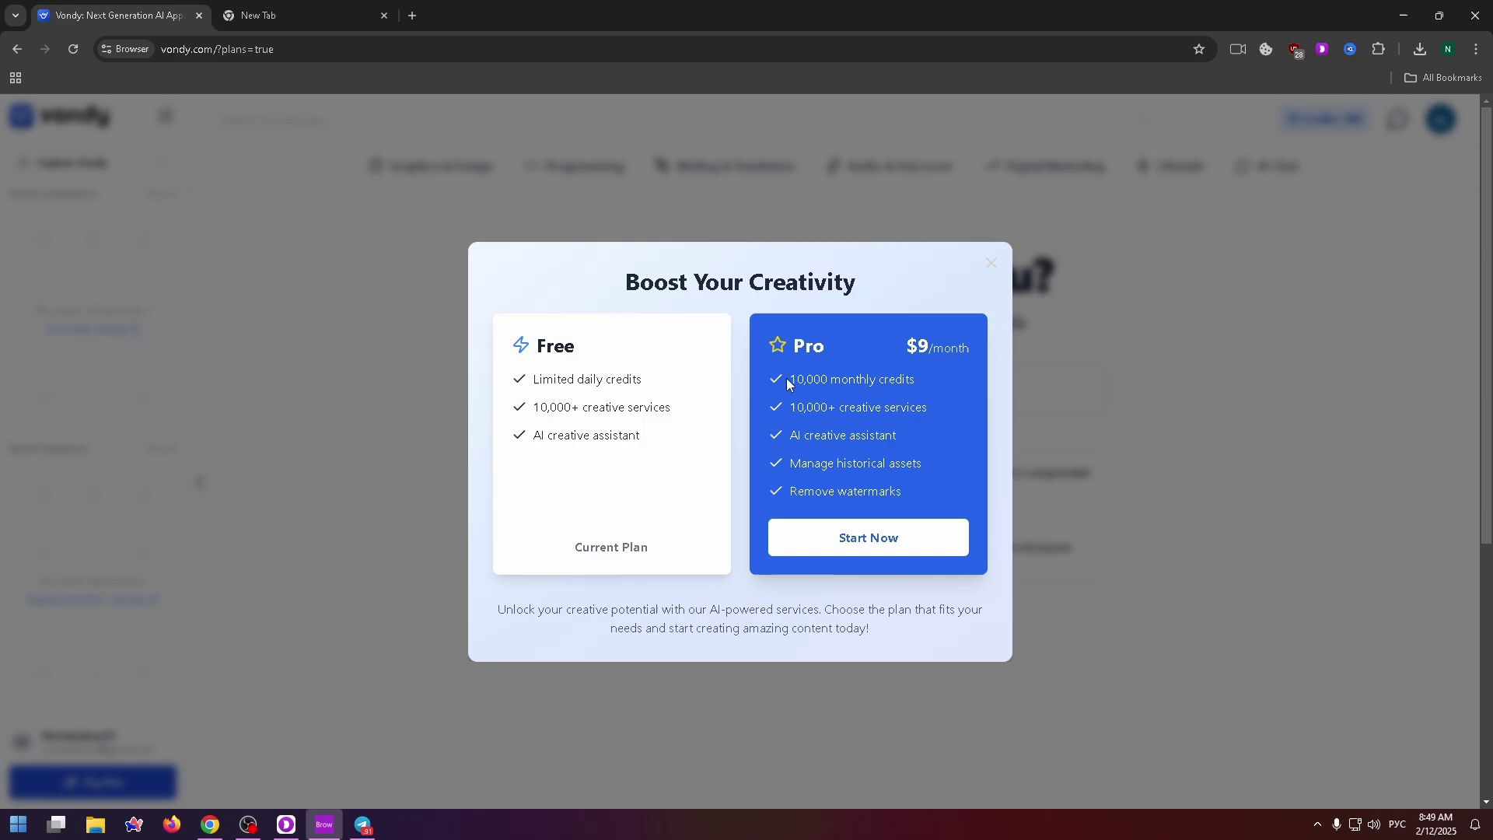
pyautogui.moveTo(804, 379); pyautogui.dragTo(902, 377)
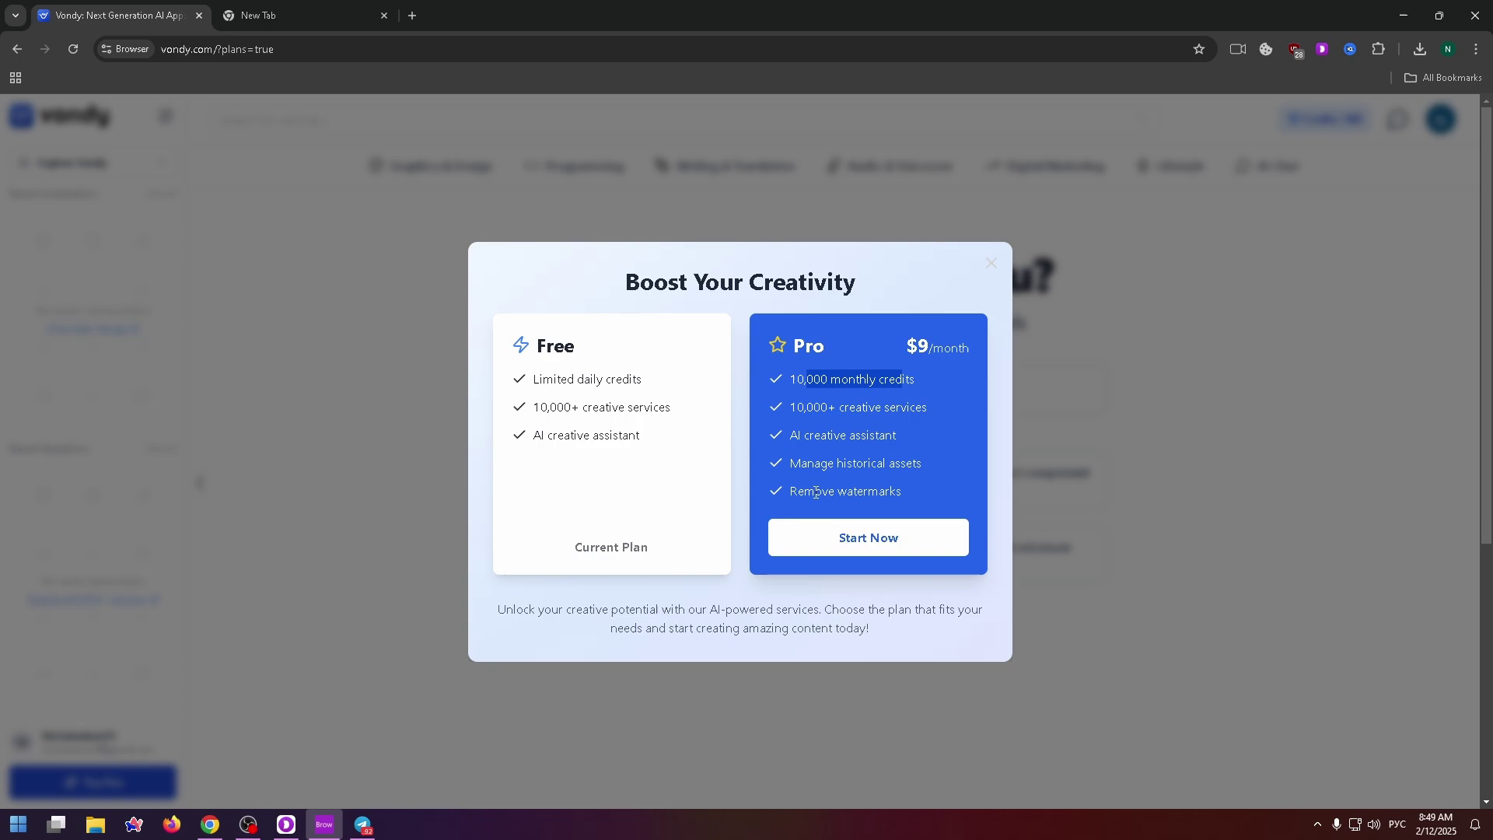
pyautogui.click(889, 524)
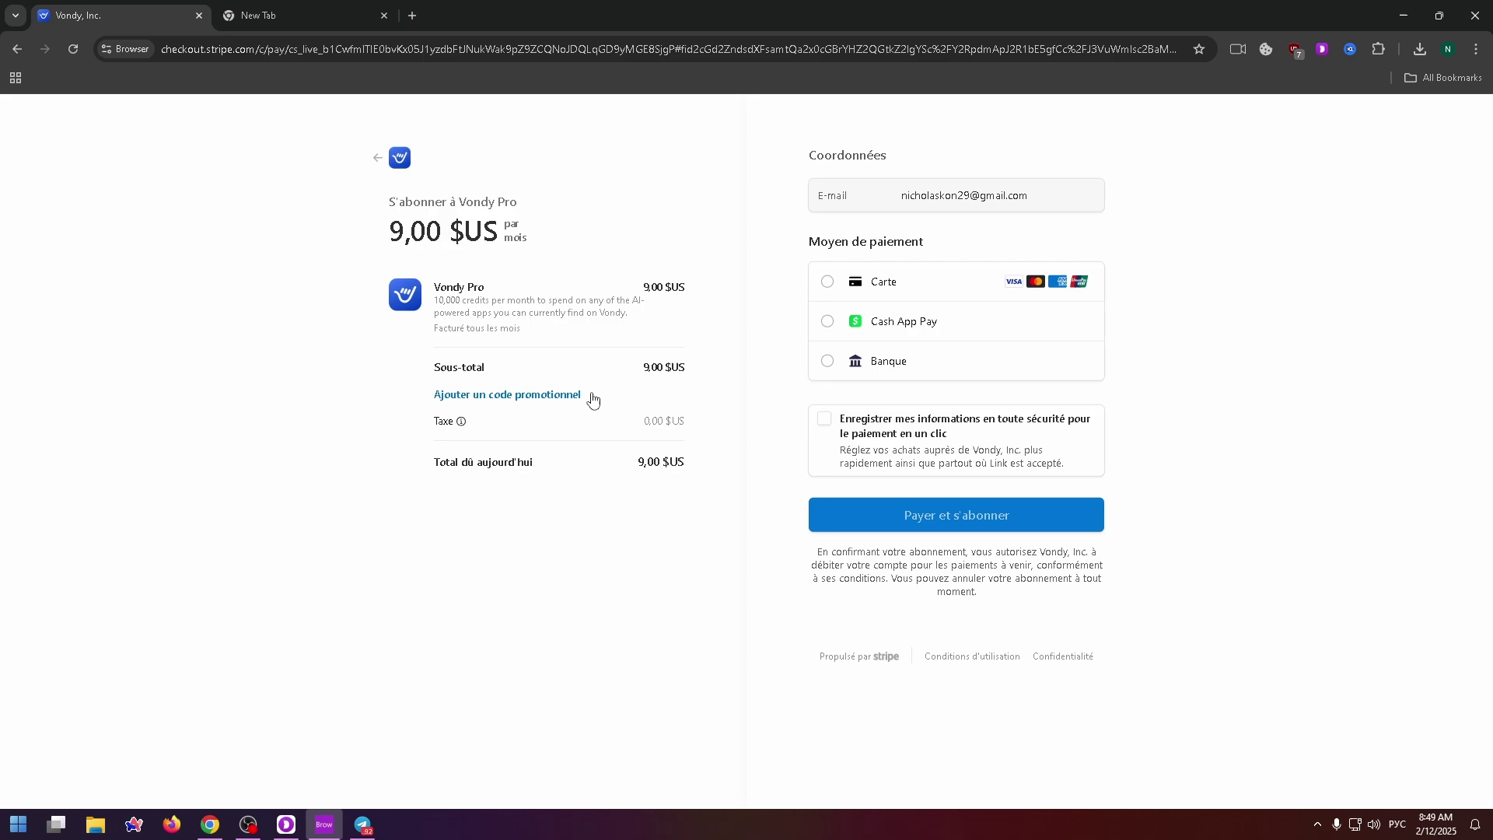
pyautogui.click(880, 284)
pyautogui.click(17, 49)
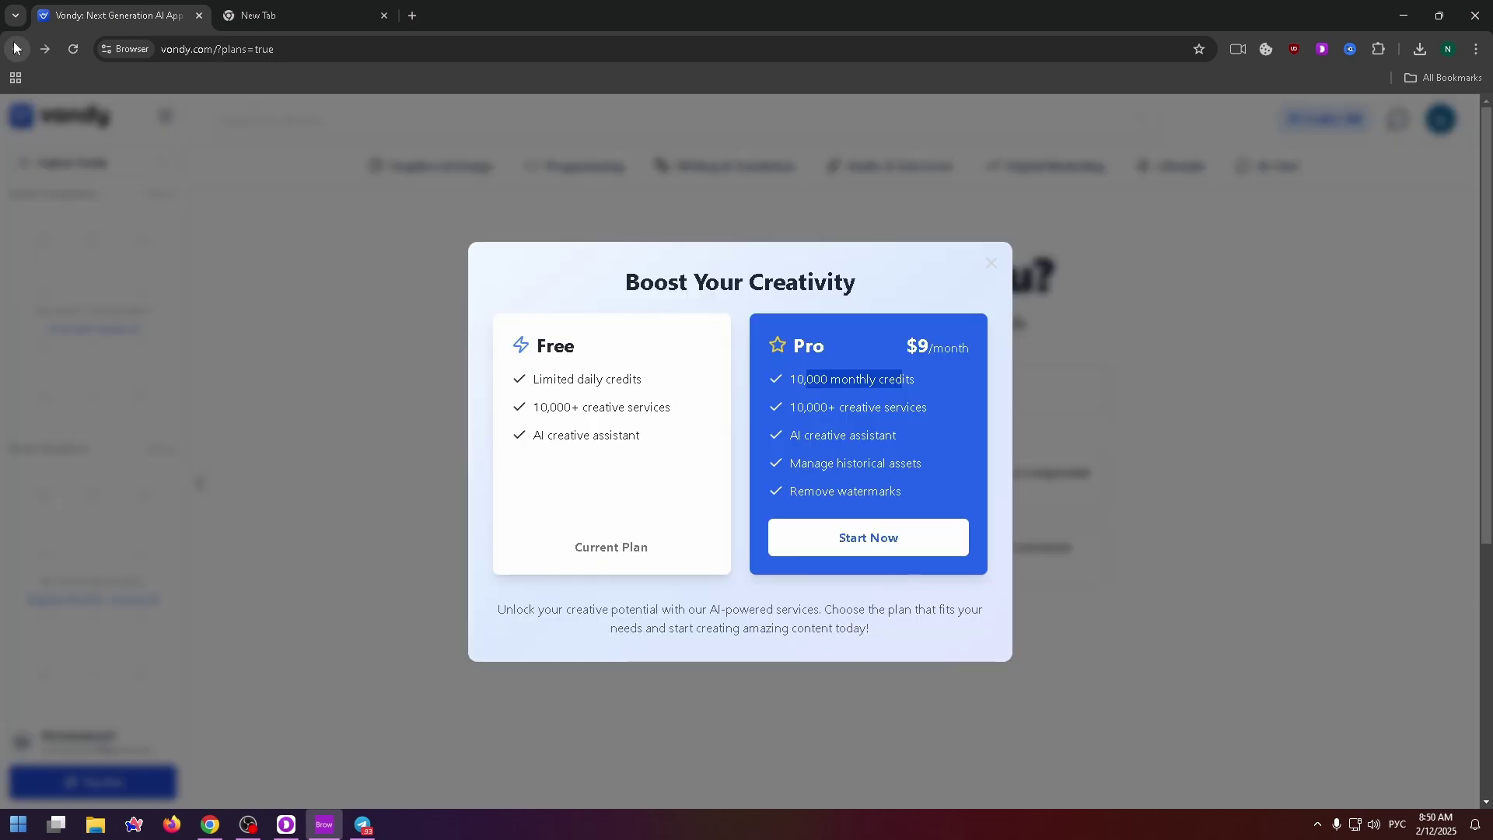
pyautogui.click(368, 610)
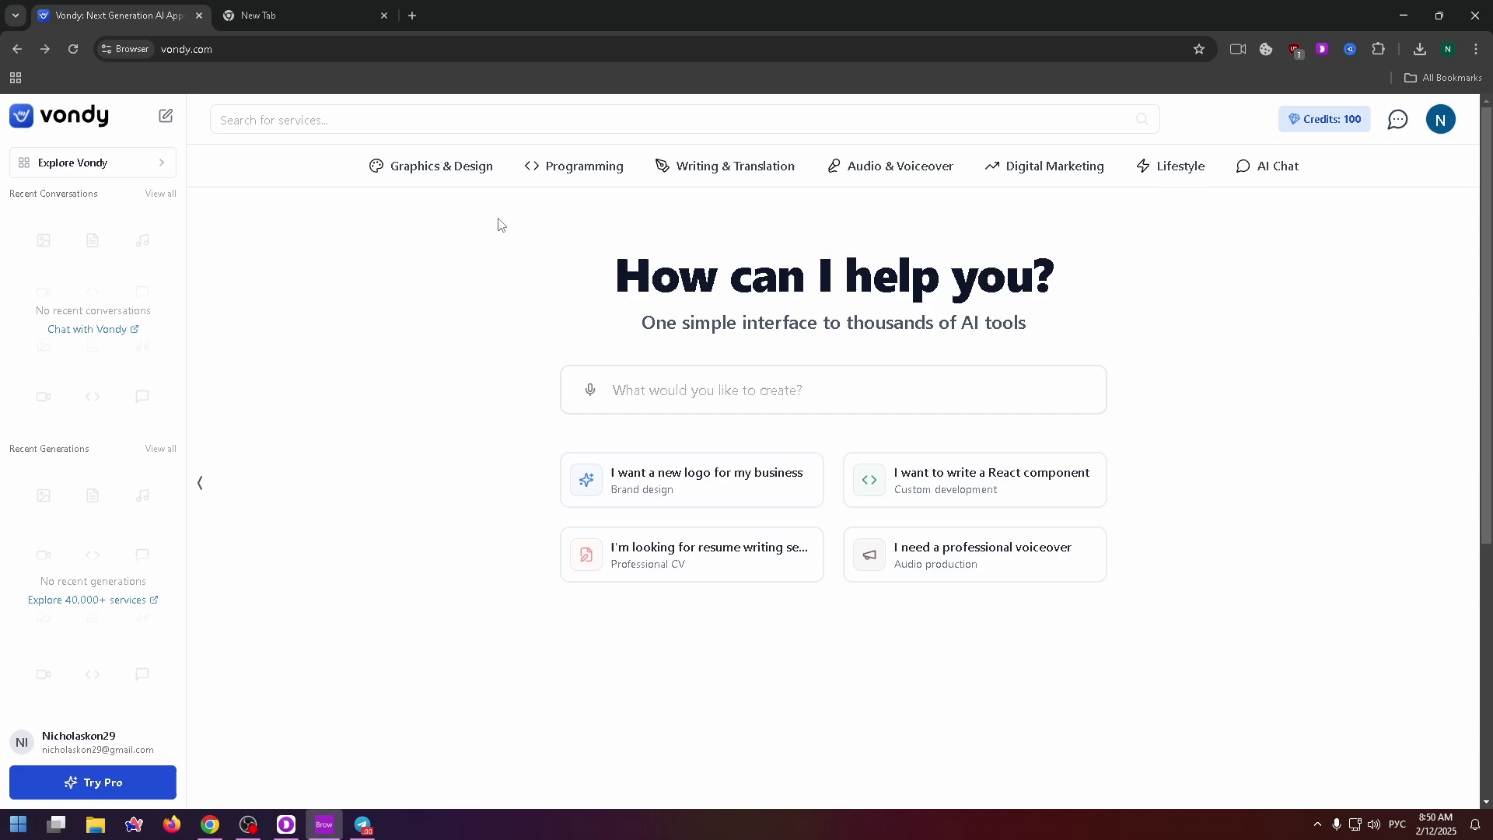
# Browse the Graphics & Design cards and open the Logo Design collection's Logo Generator page
pyautogui.click(444, 168)
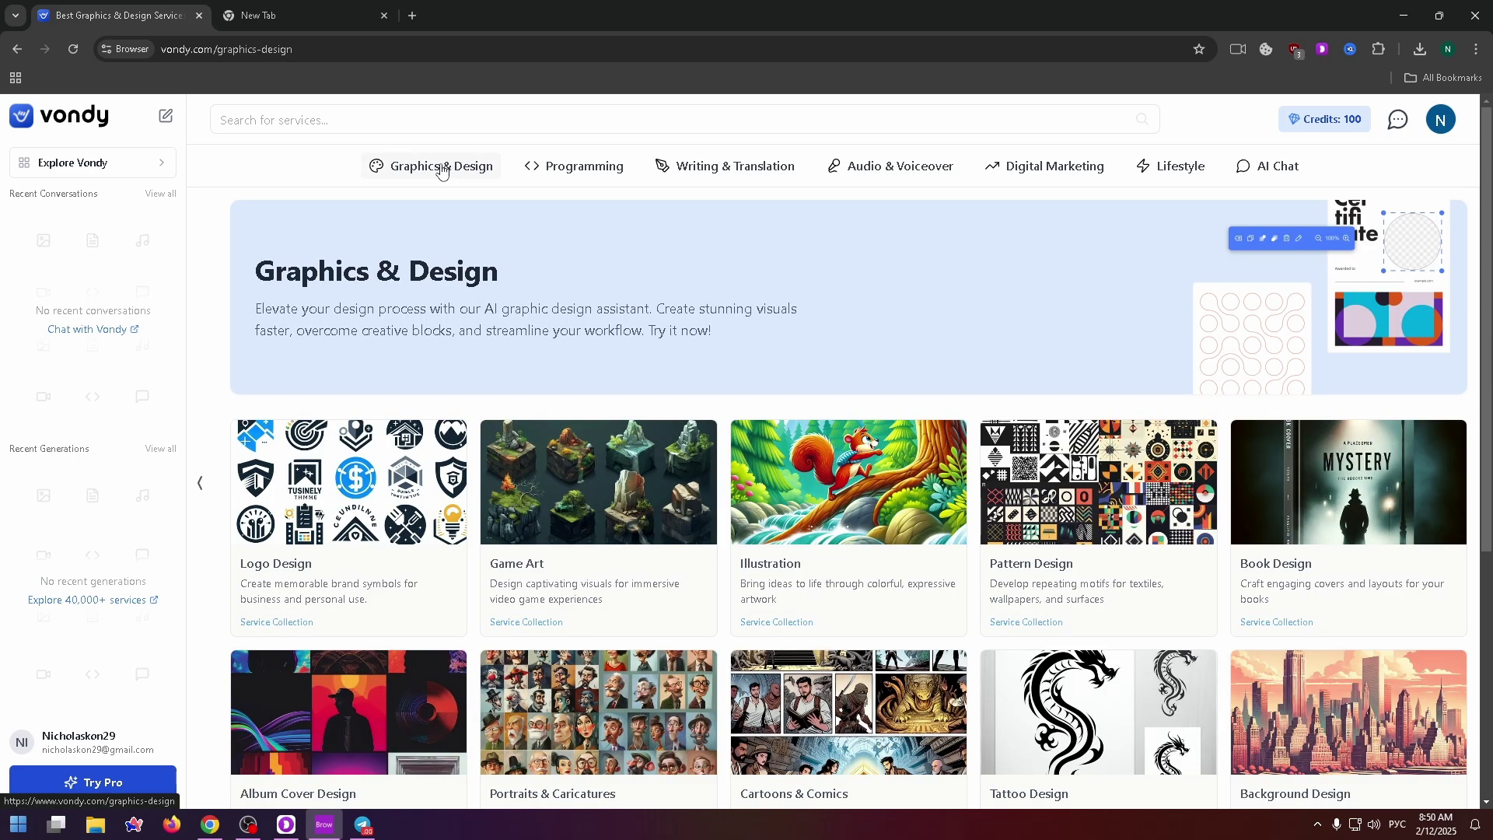
pyautogui.scroll(-3, 405, 439)
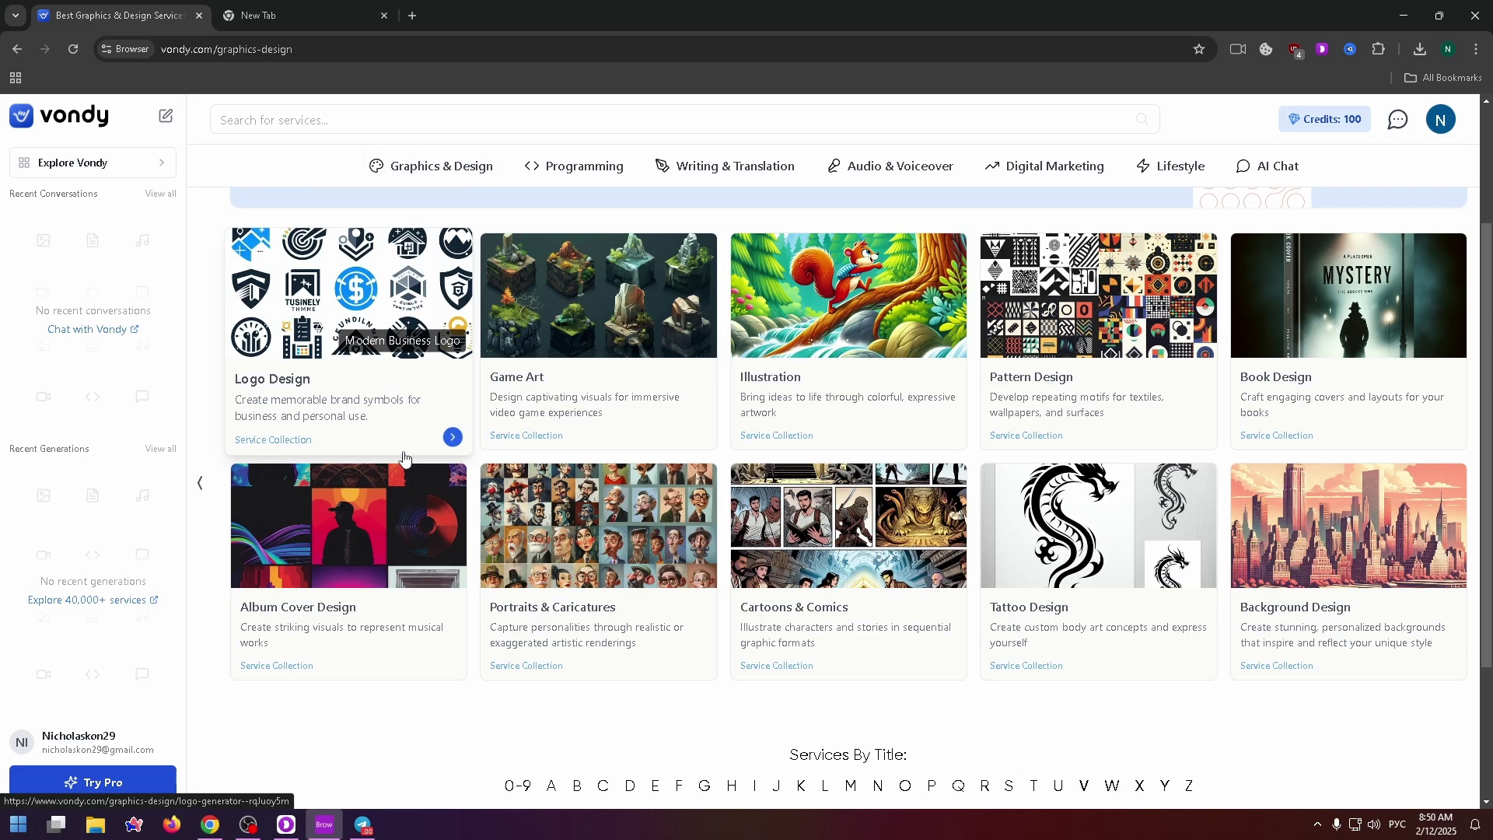
pyautogui.scroll(1, 545, 339)
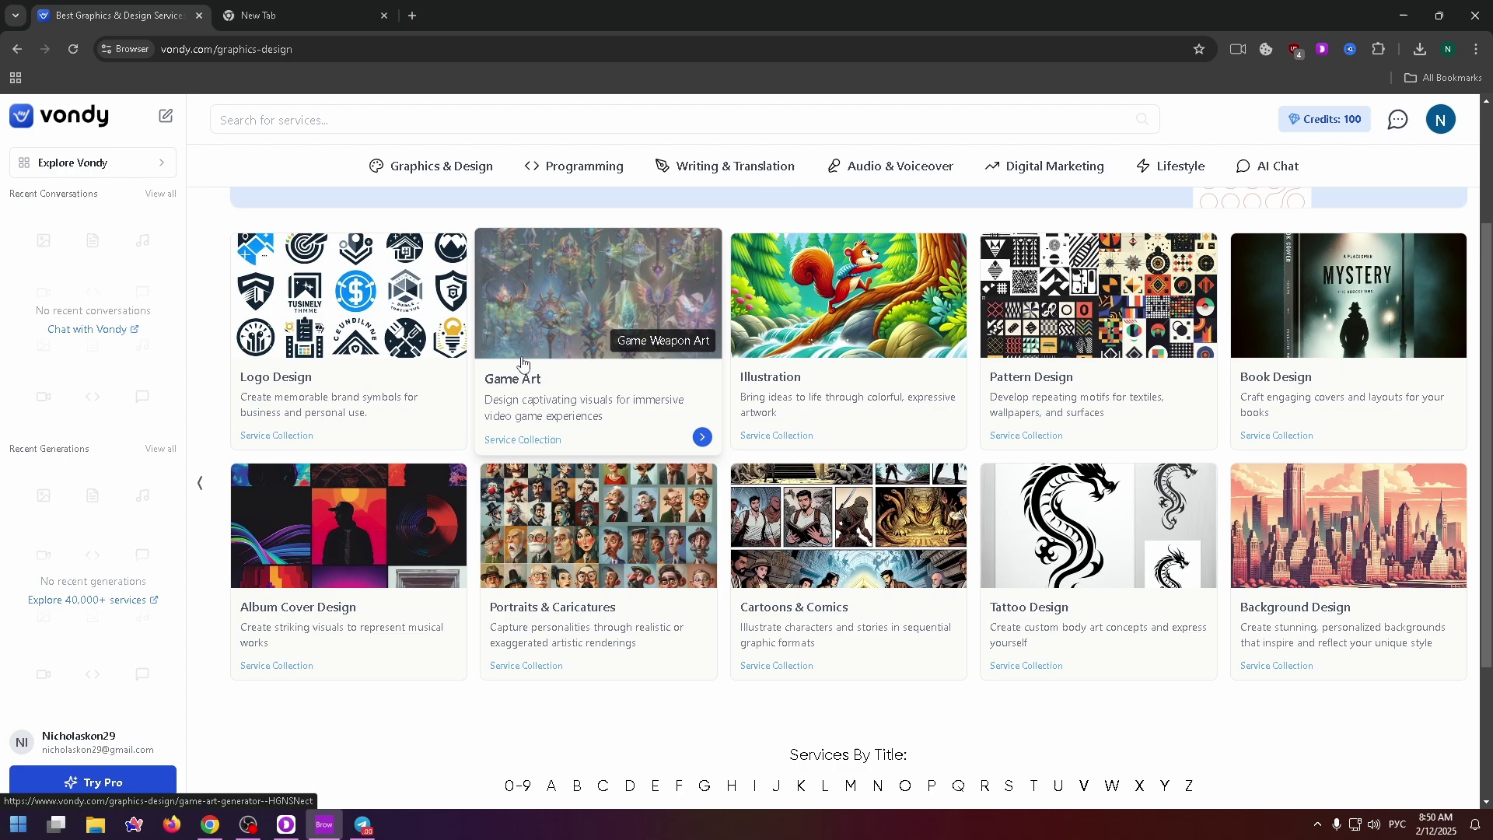
pyautogui.scroll(1, 567, 323)
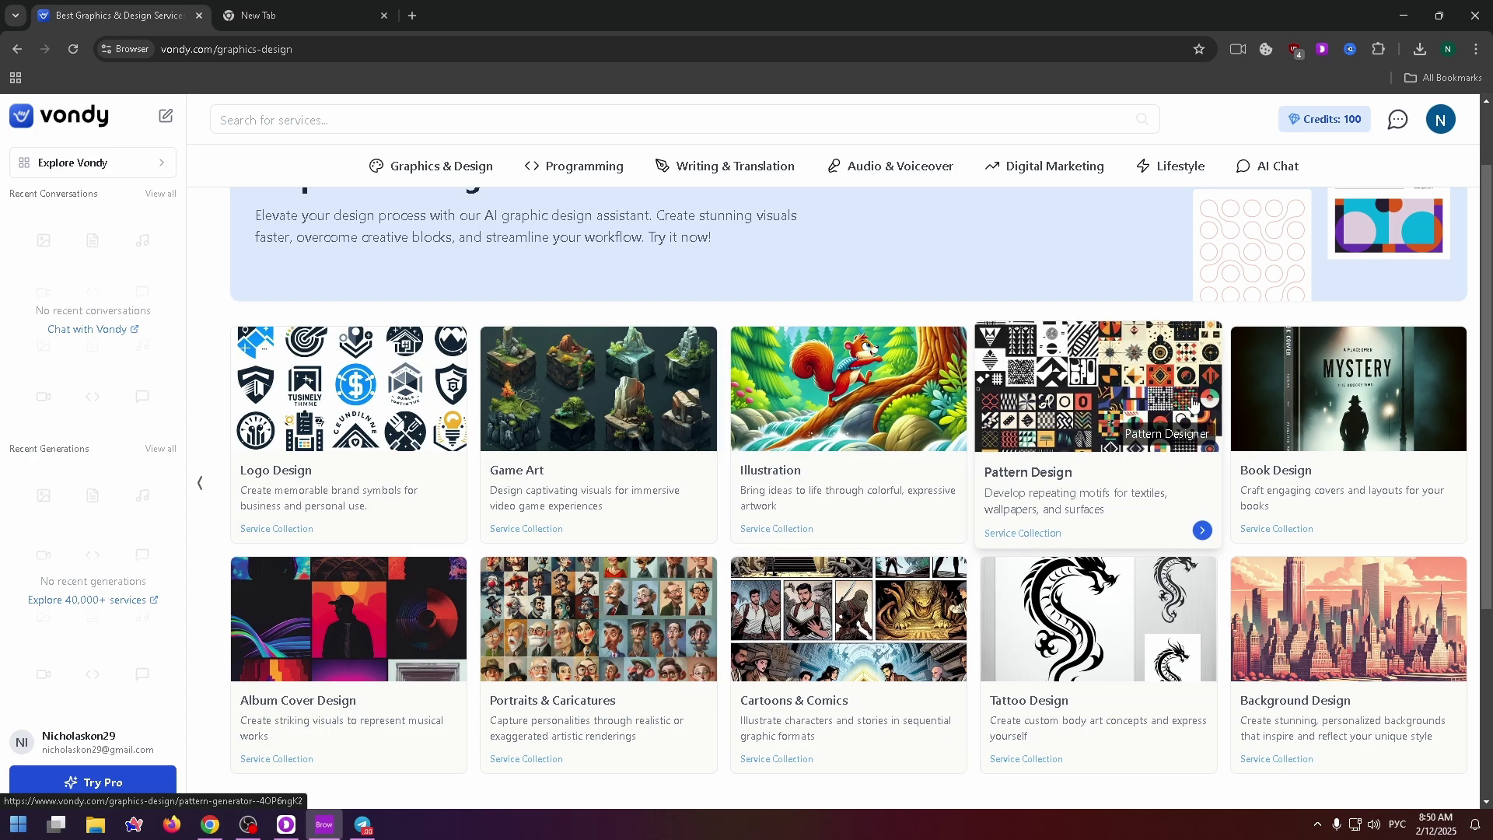
pyautogui.scroll(-1, 1034, 544)
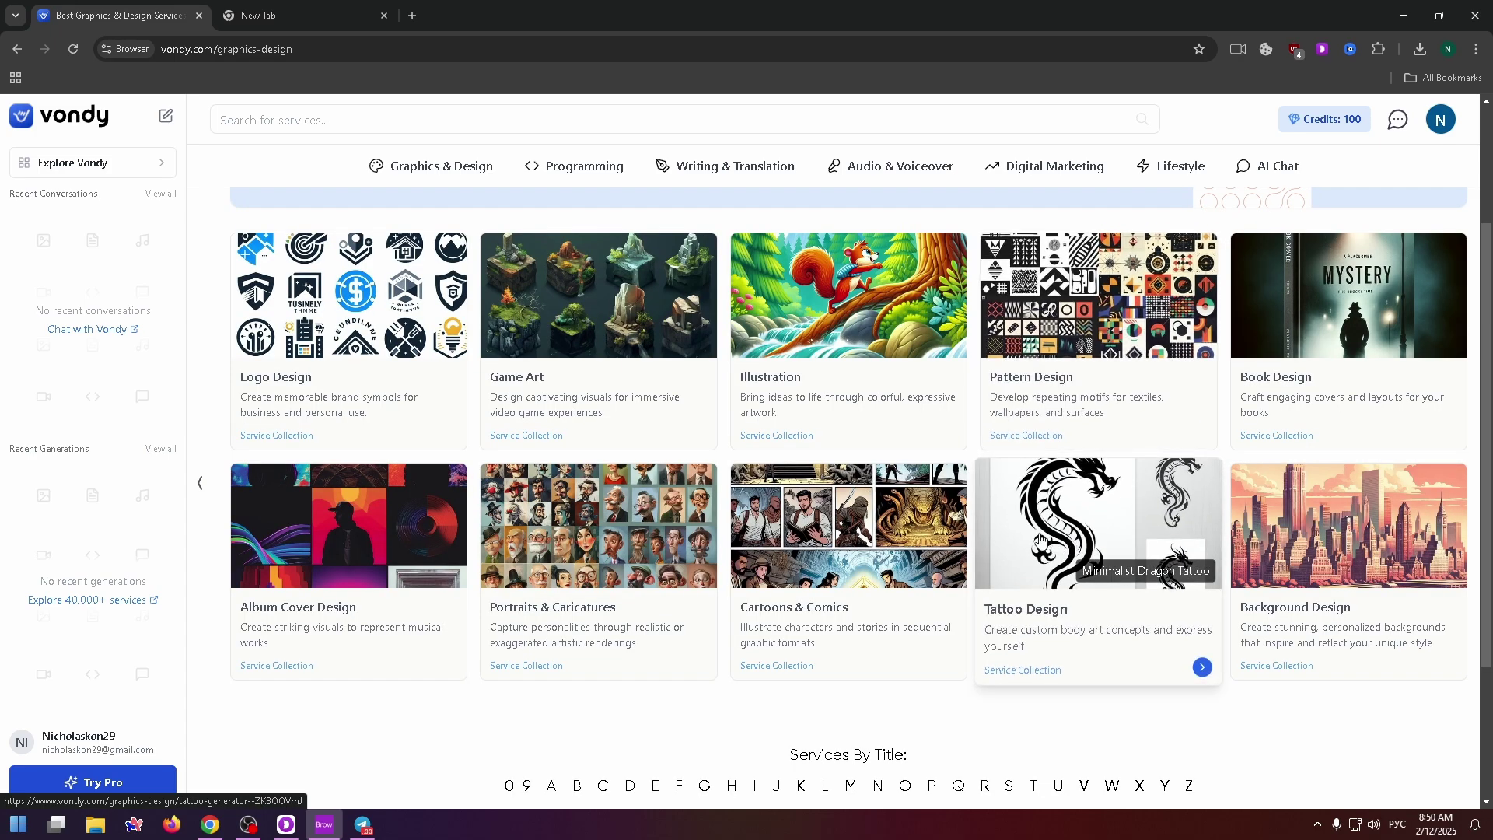
pyautogui.scroll(1, 964, 566)
pyautogui.scroll(1, 965, 566)
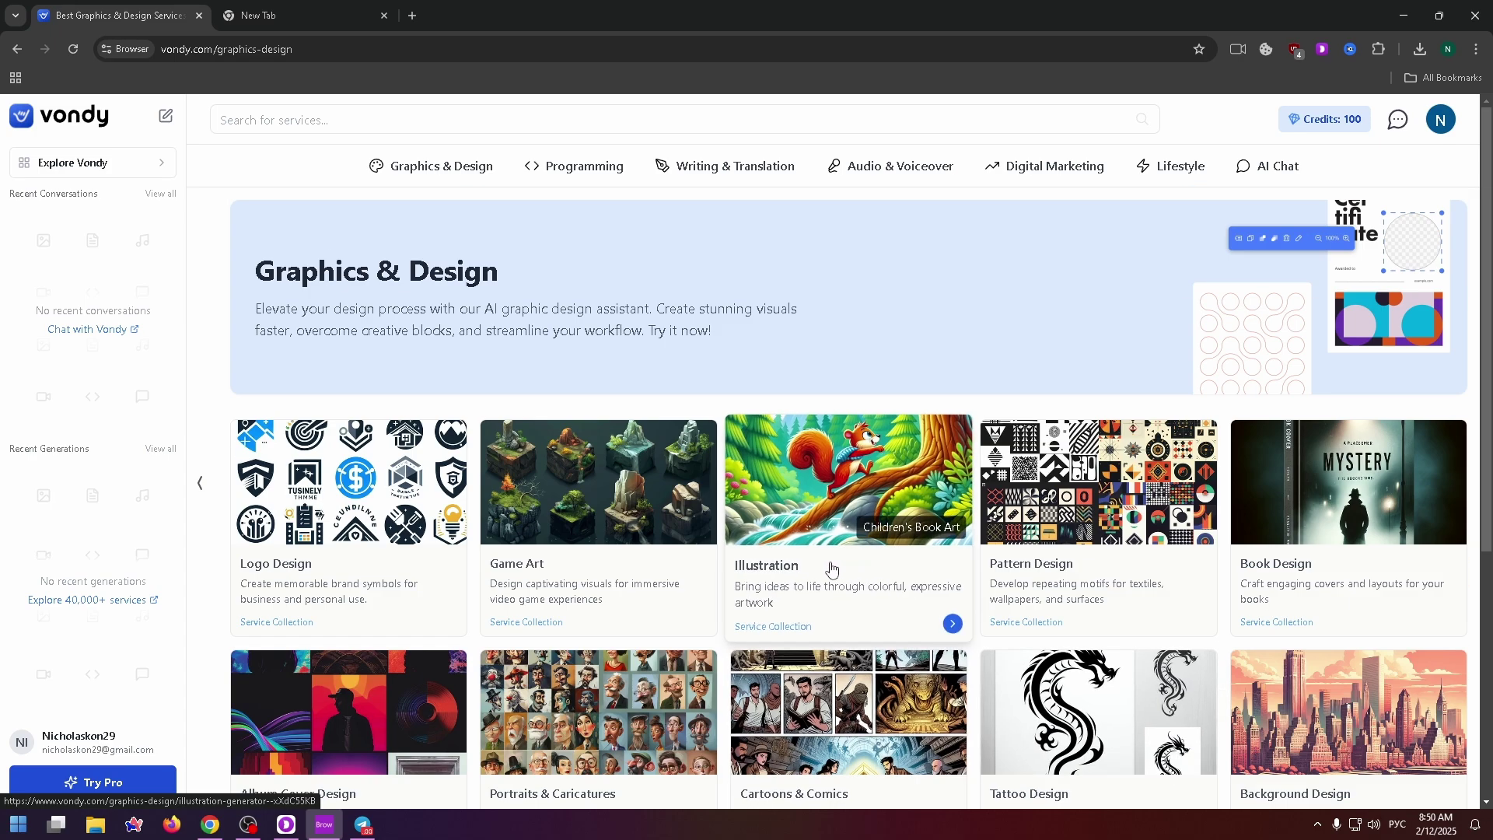
pyautogui.click(376, 504)
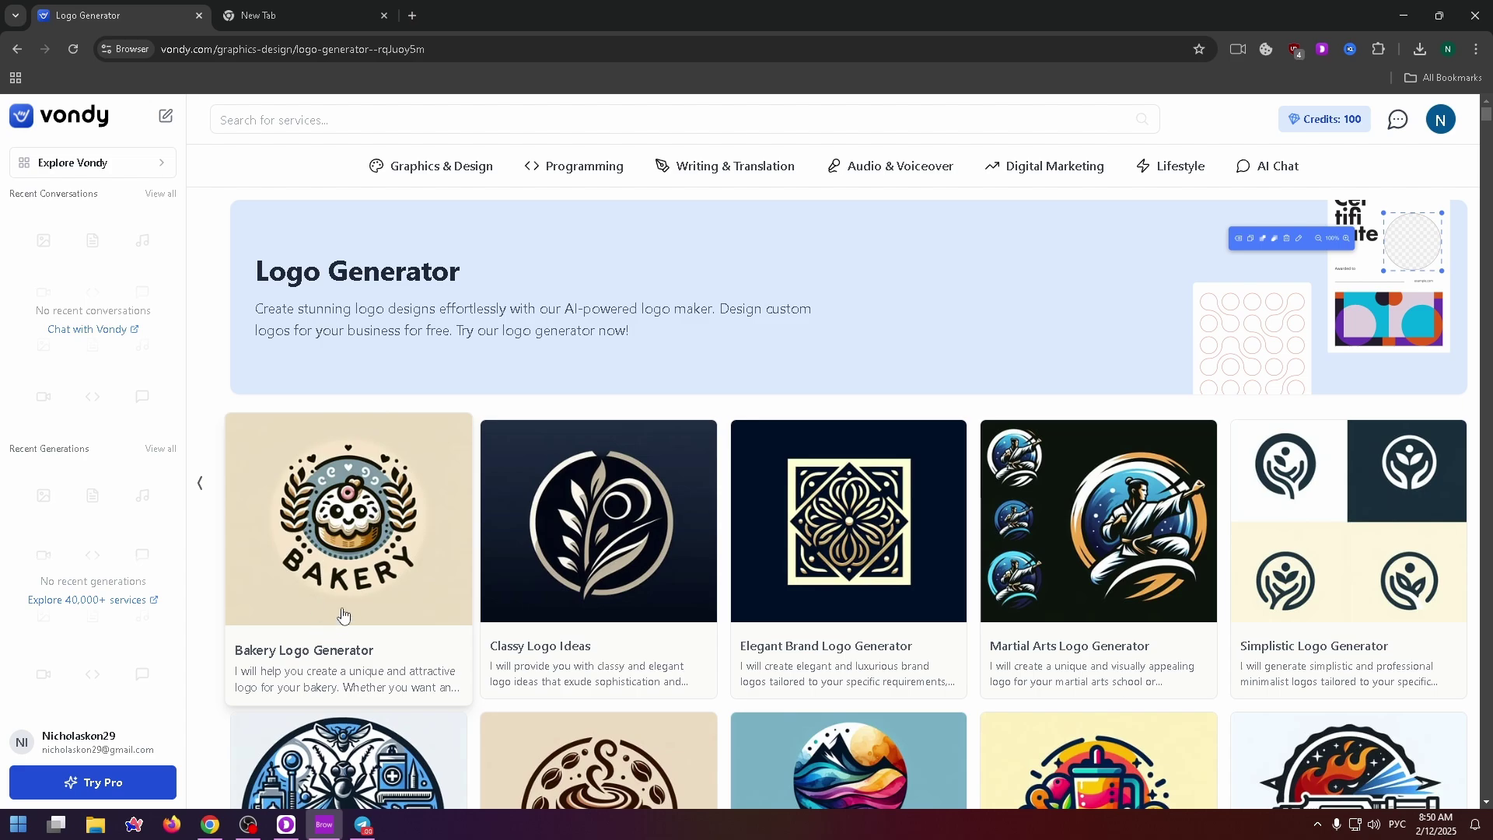
pyautogui.scroll(-8, 677, 552)
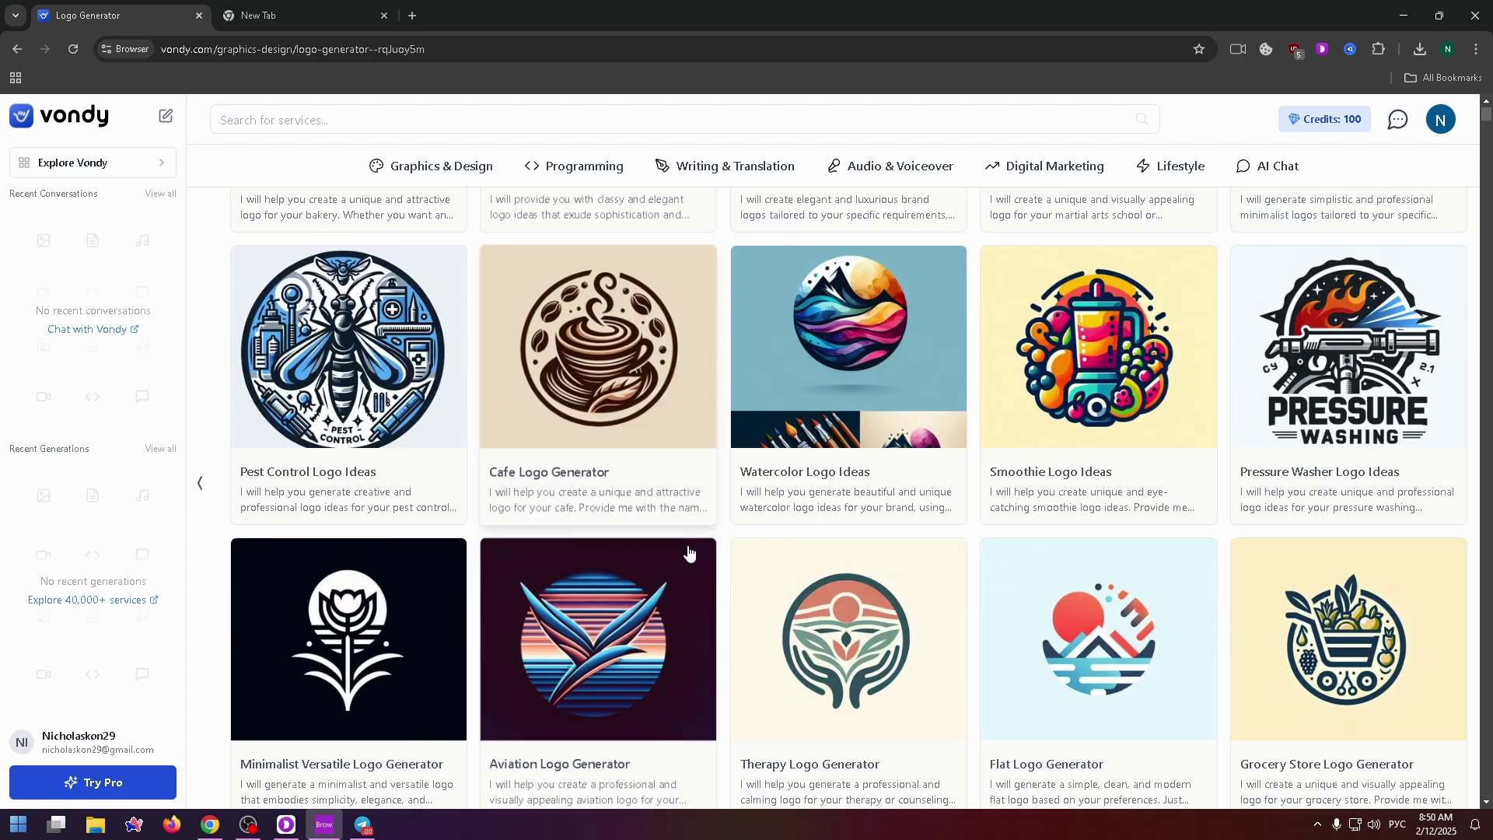
pyautogui.scroll(8, 688, 548)
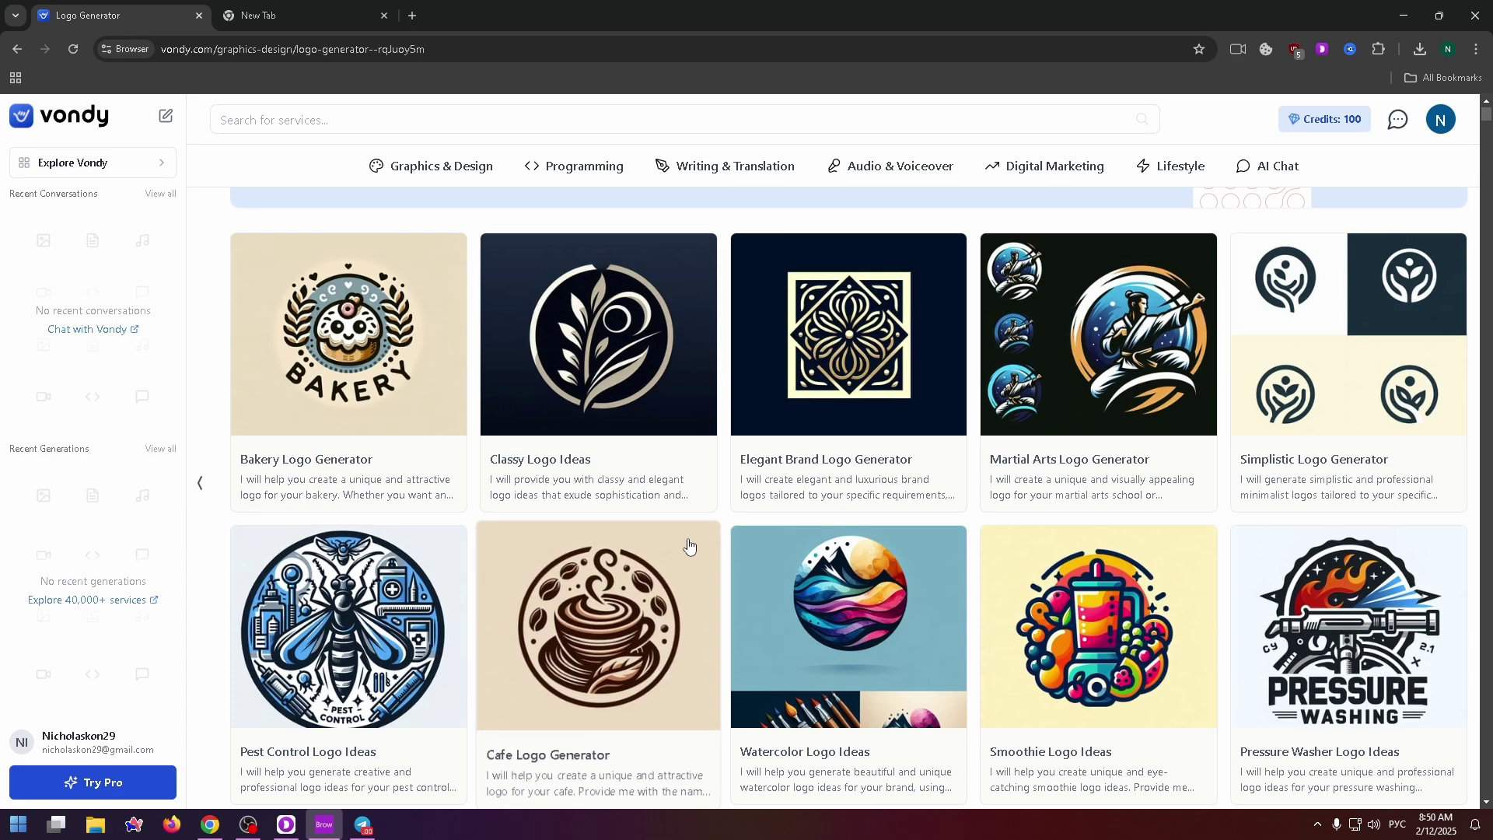
# Open Classy Logo Ideas and replace its request with 'Icon with a worker at a computer'
pyautogui.click(597, 401)
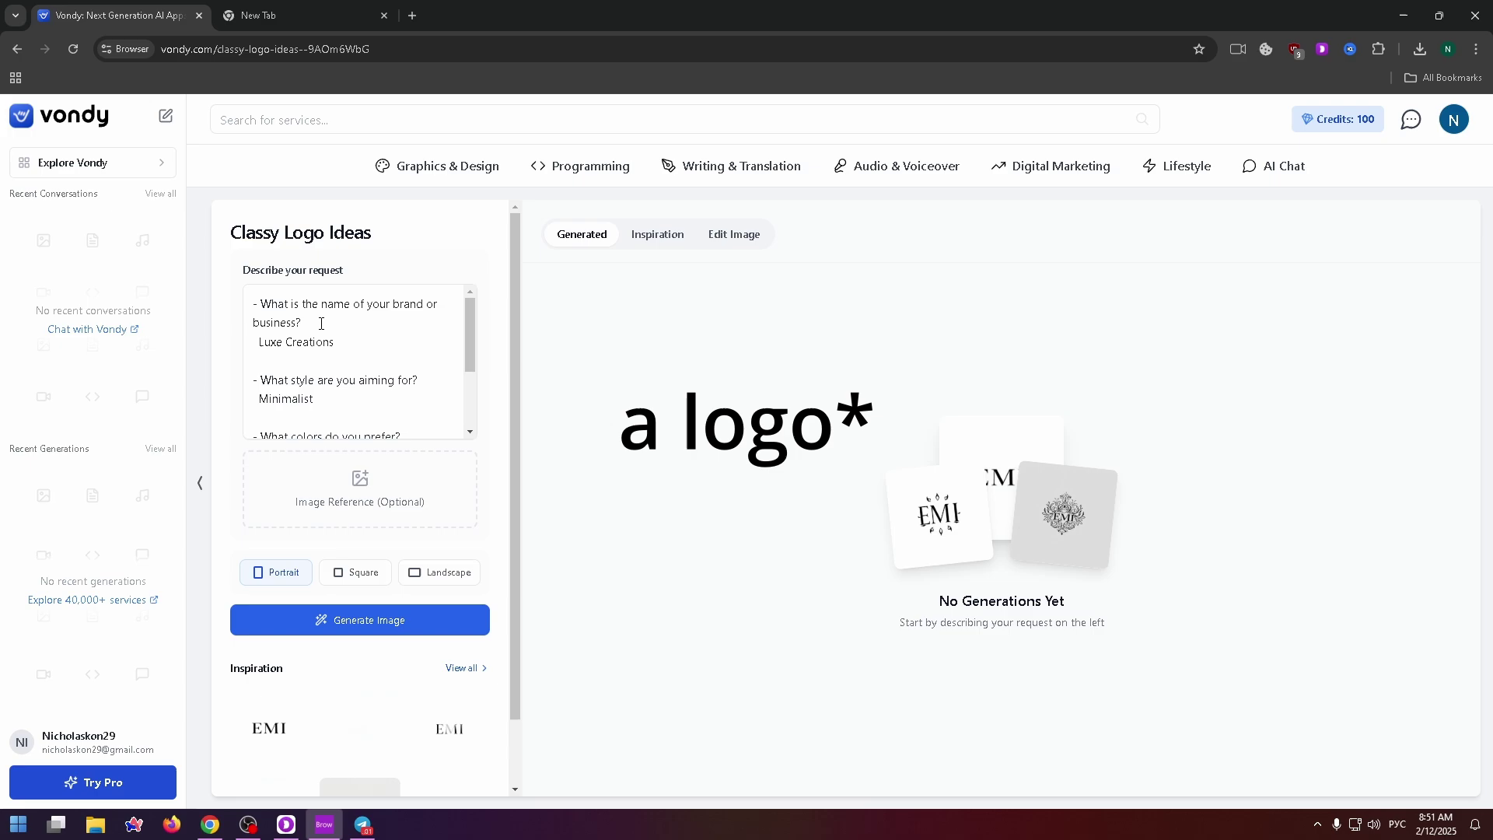
pyautogui.click(345, 397)
pyautogui.hotkey('ctrl', 'a')
pyautogui.write('Icon with a worker at a computer')
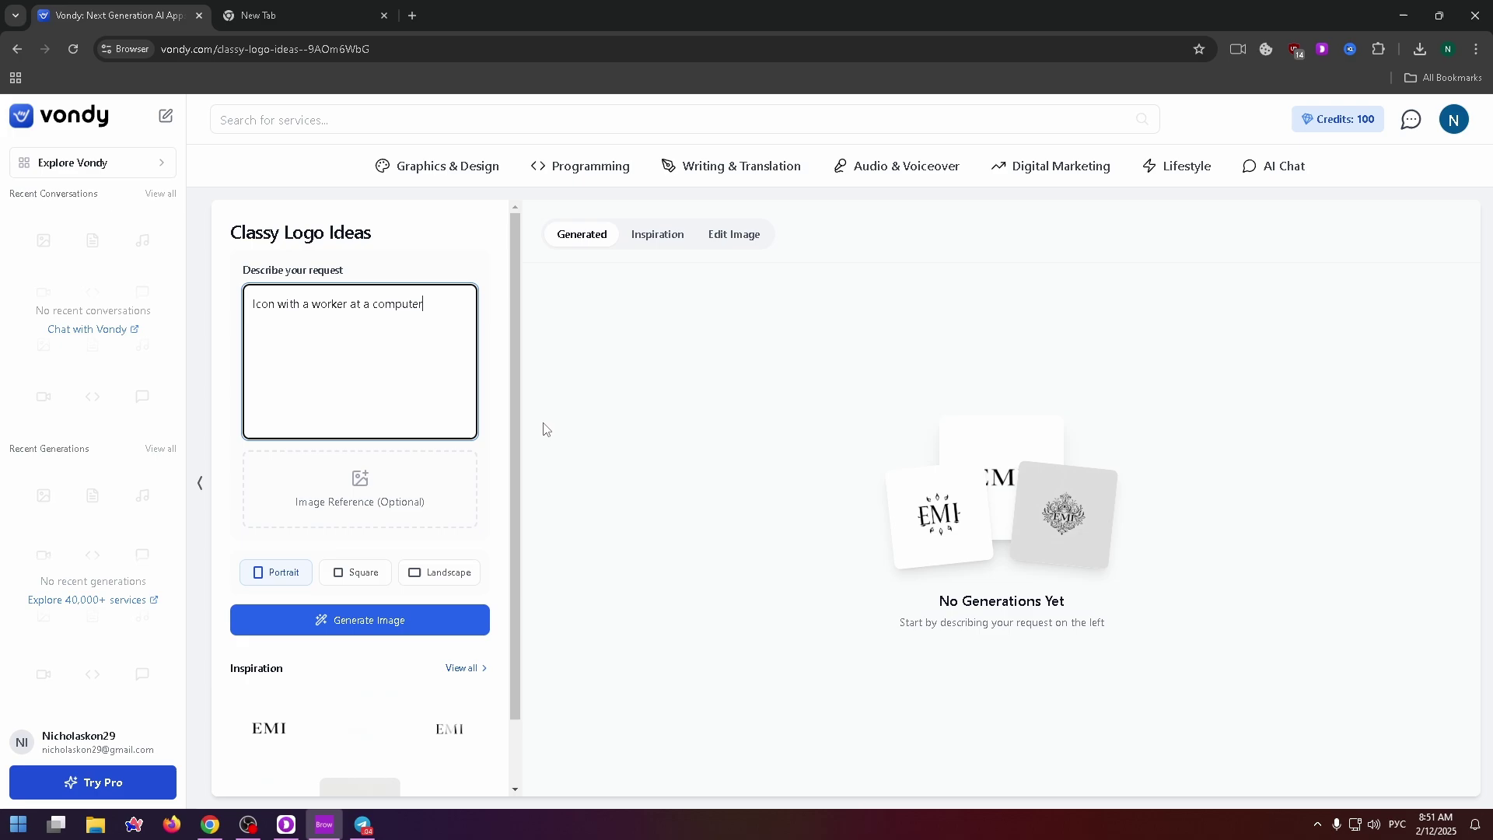
pyautogui.click(499, 420)
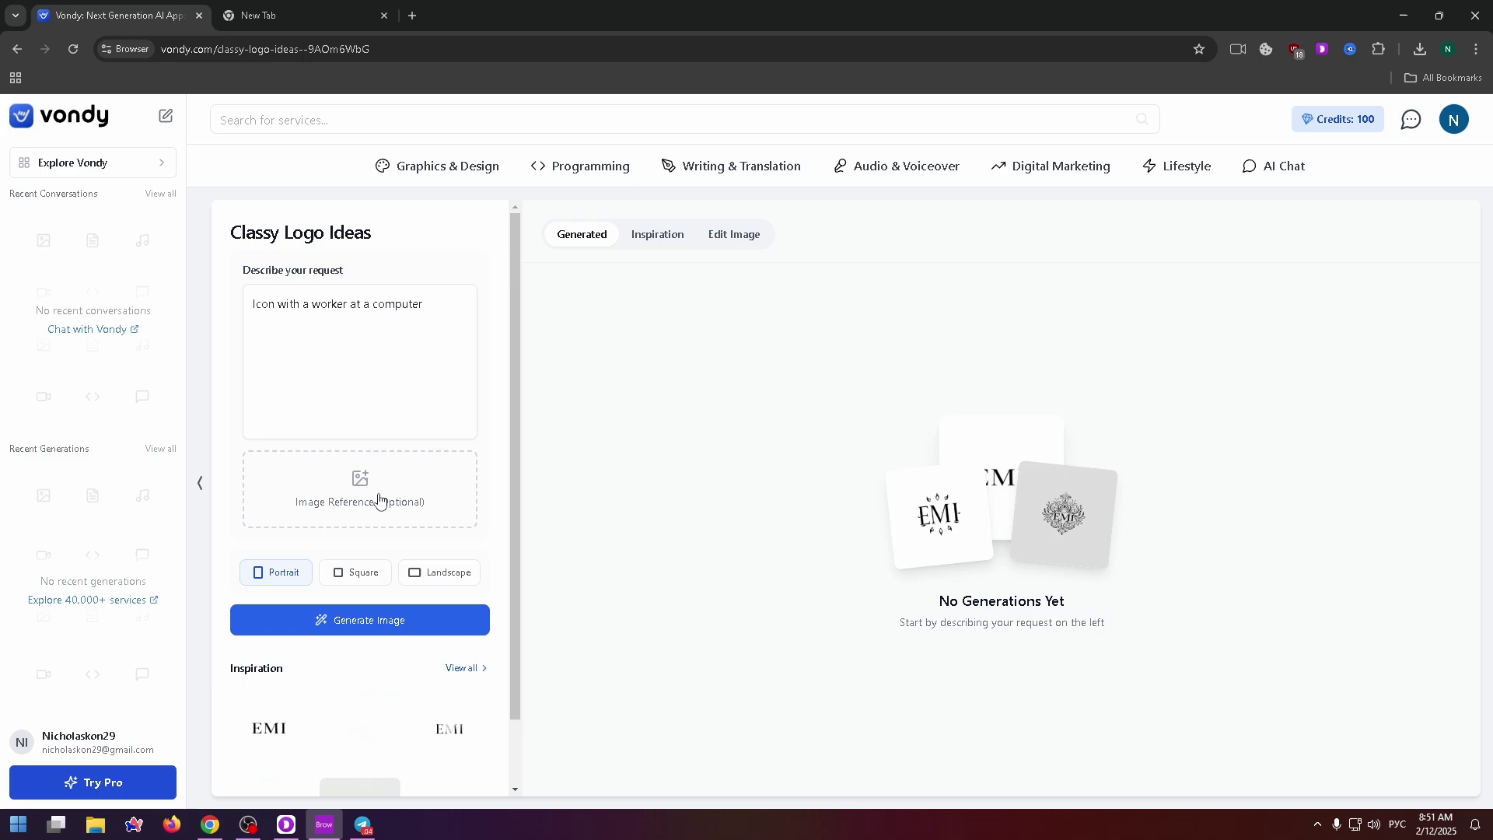
pyautogui.scroll(-1, 371, 493)
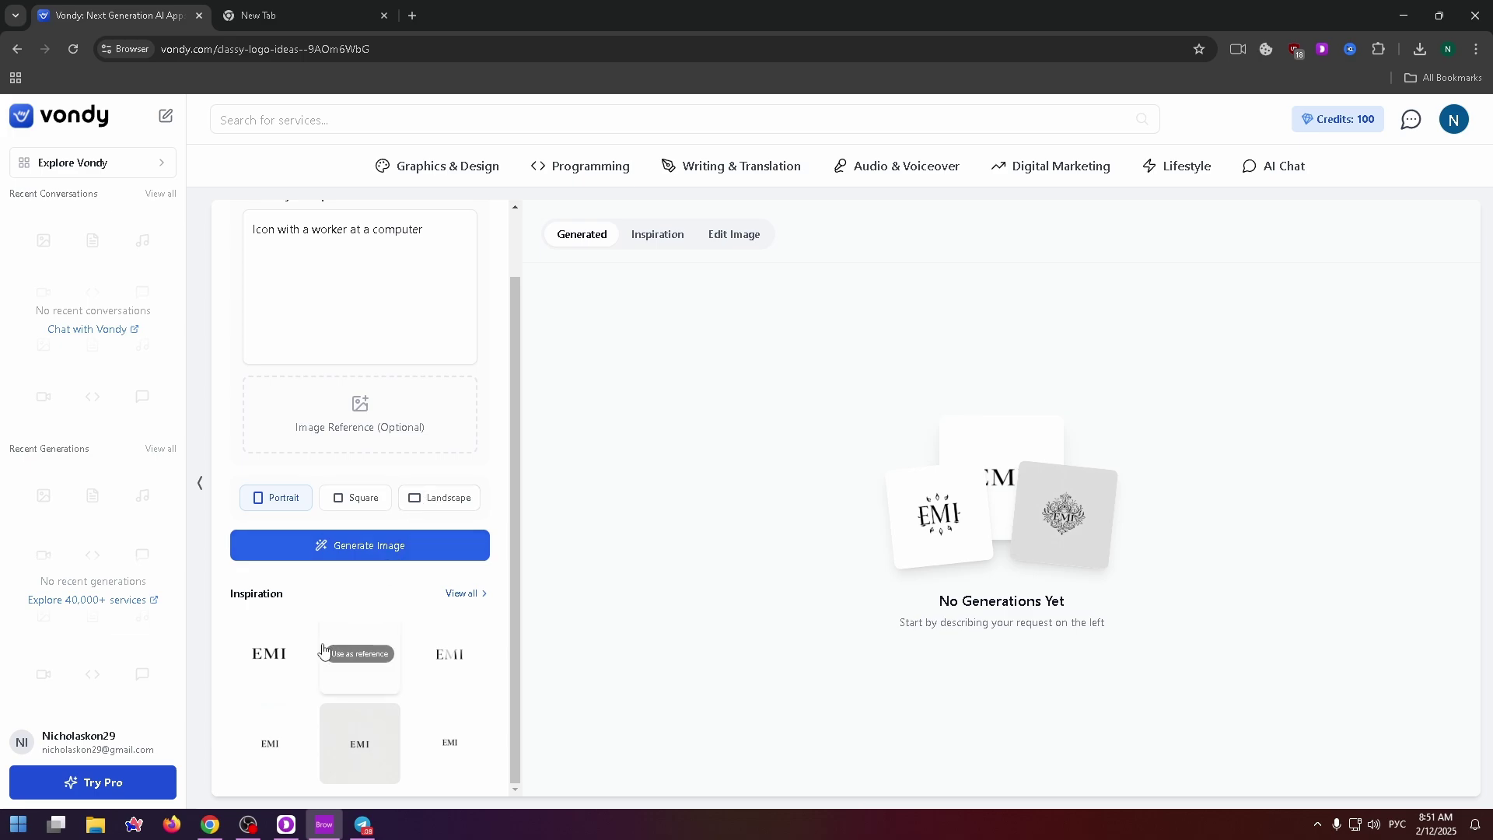
# Generate four worker-at-computer icons with the EMI logo as reference, then open the first in the editor
pyautogui.click(292, 654)
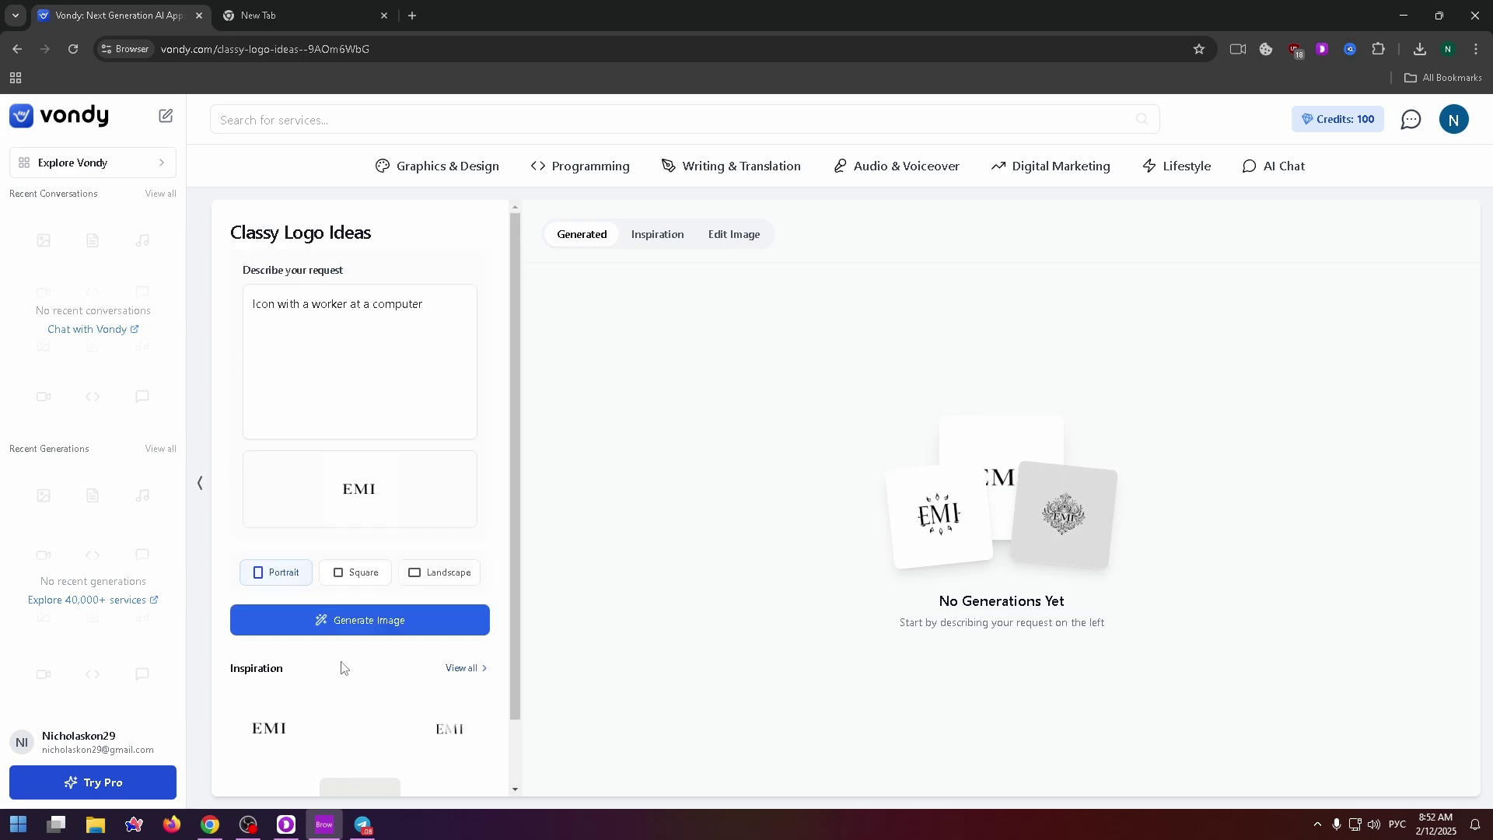
pyautogui.click(362, 624)
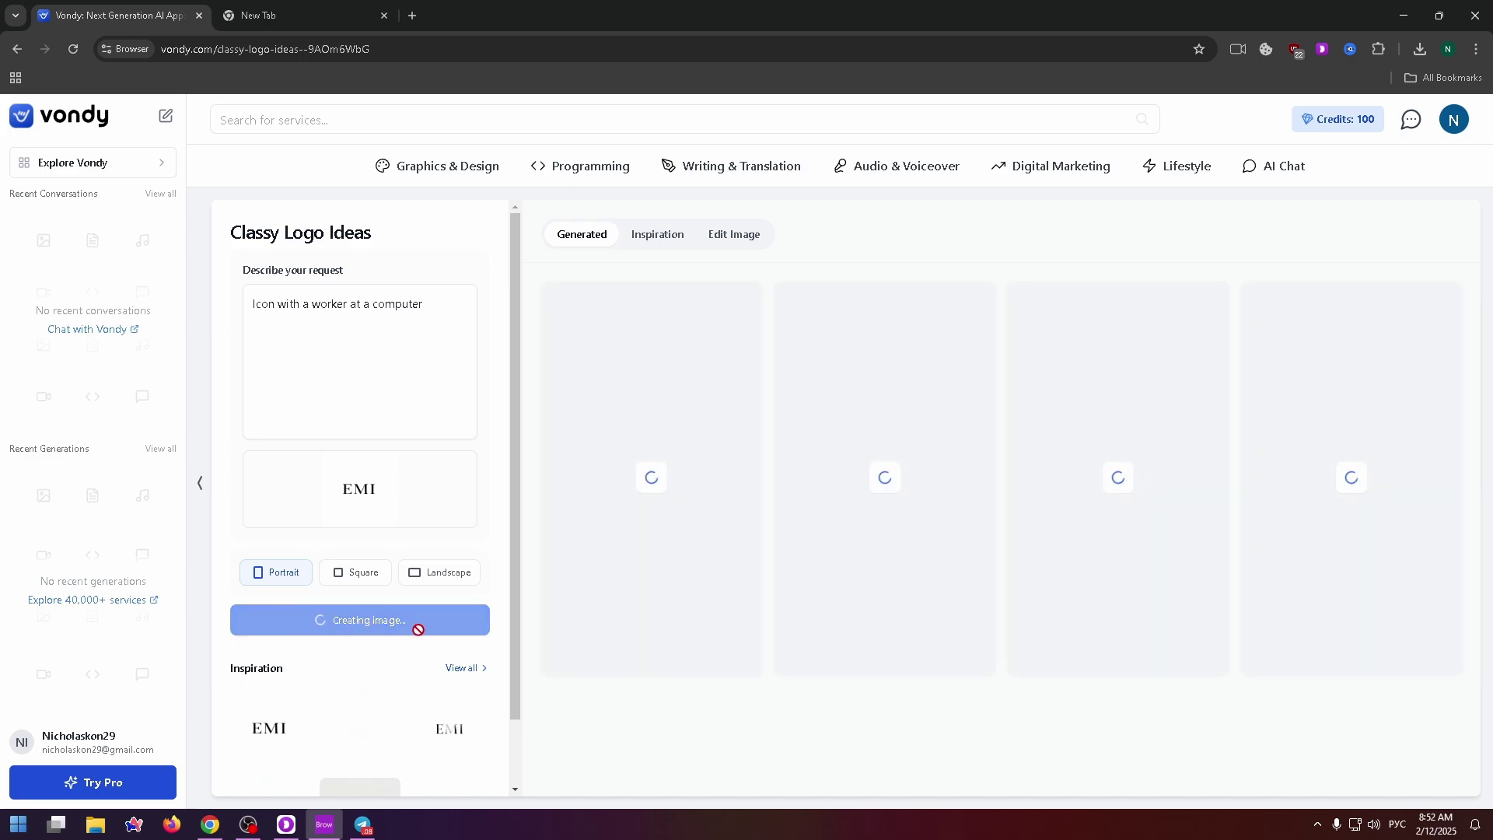
pyautogui.moveTo(820, 436)
pyautogui.moveTo(704, 509)
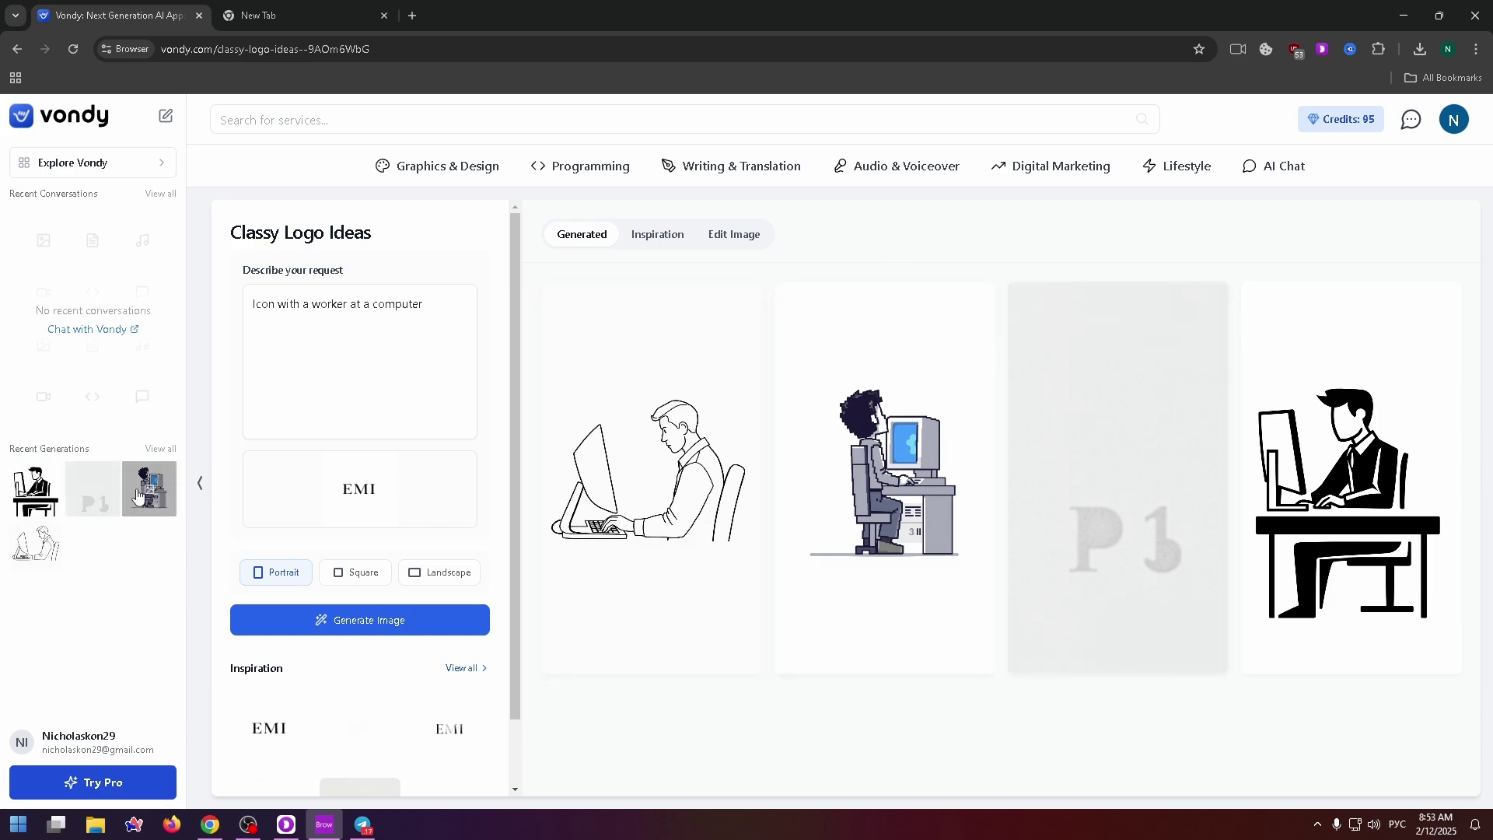
pyautogui.click(53, 488)
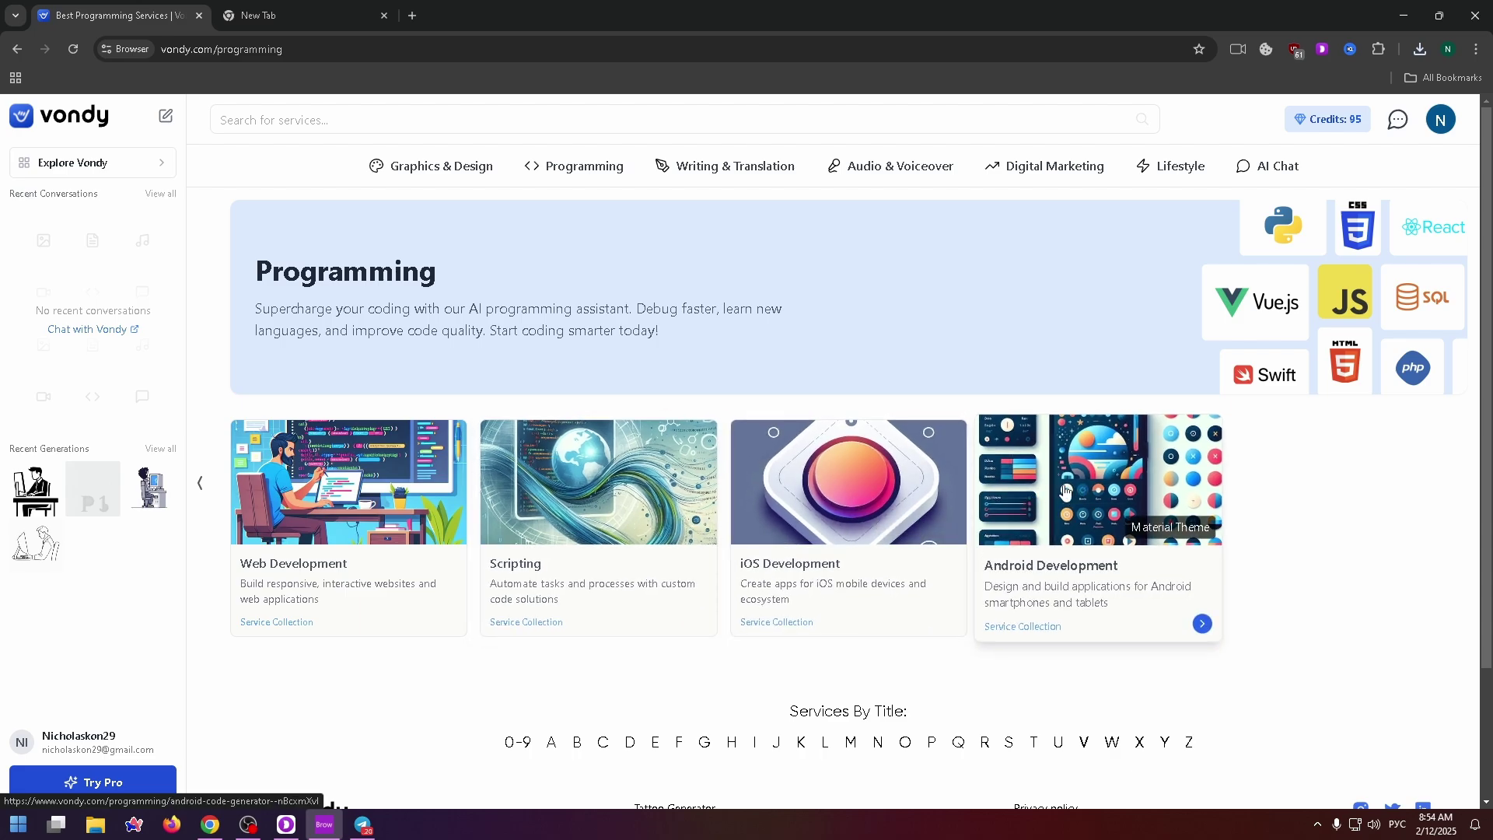
# Open the Web Development card to reach the Web Application Generator collection
pyautogui.click(311, 495)
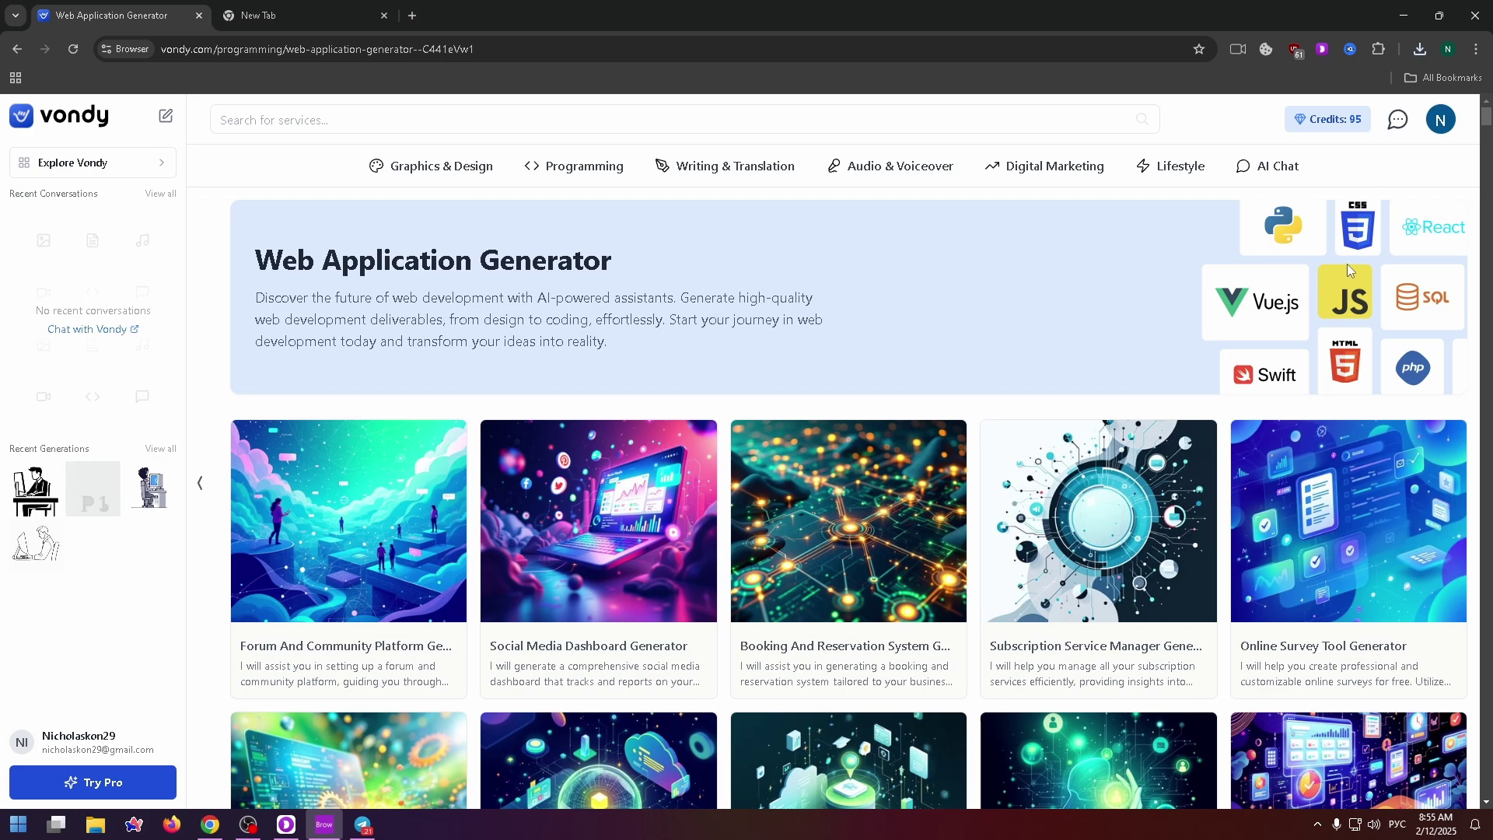
# Go to Writing & Translation and scroll its service collections down to Business Plans
pyautogui.click(685, 170)
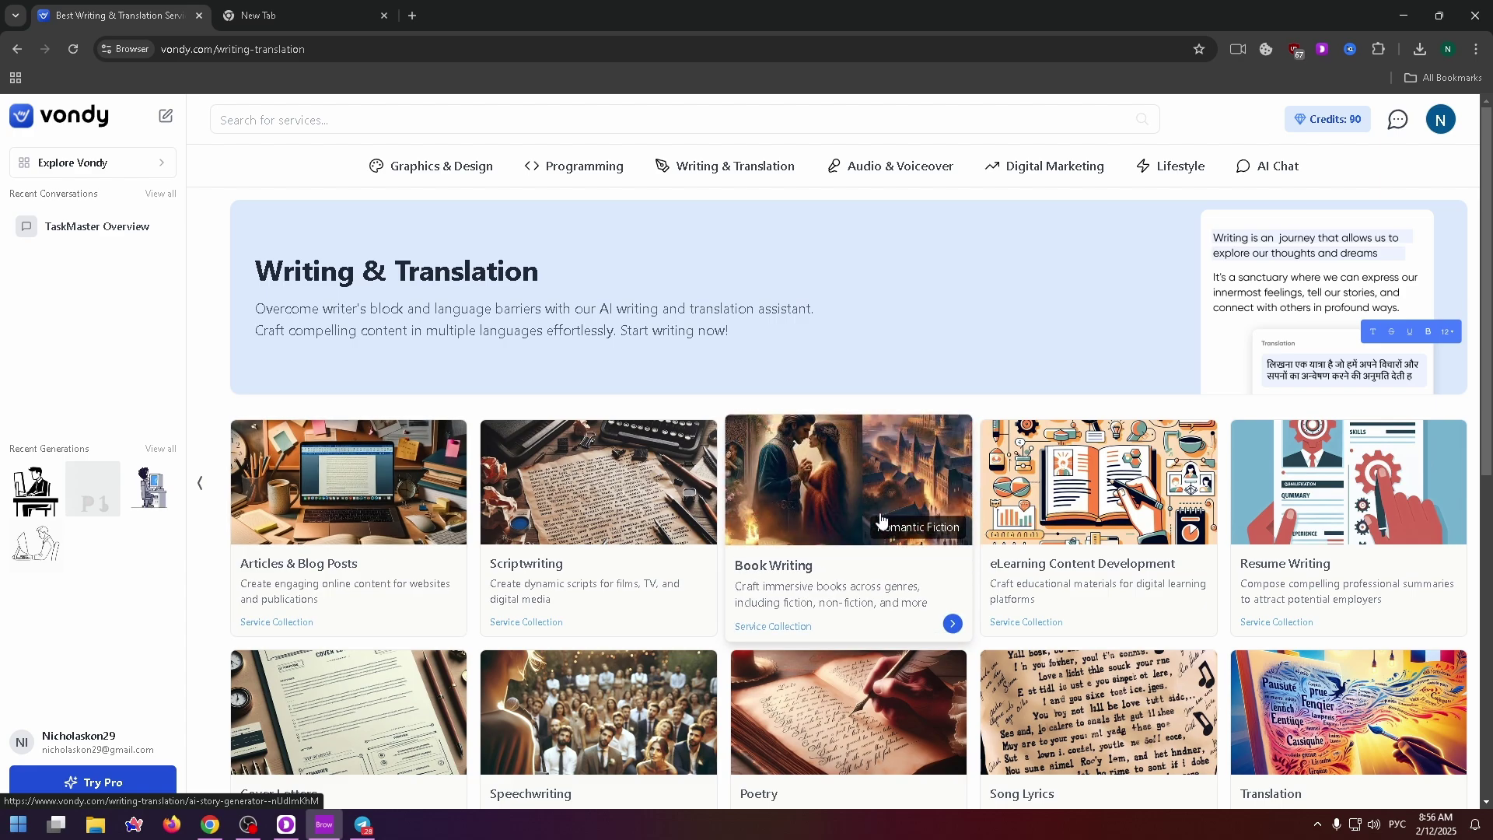
pyautogui.scroll(-1, 876, 524)
pyautogui.scroll(-1, 877, 525)
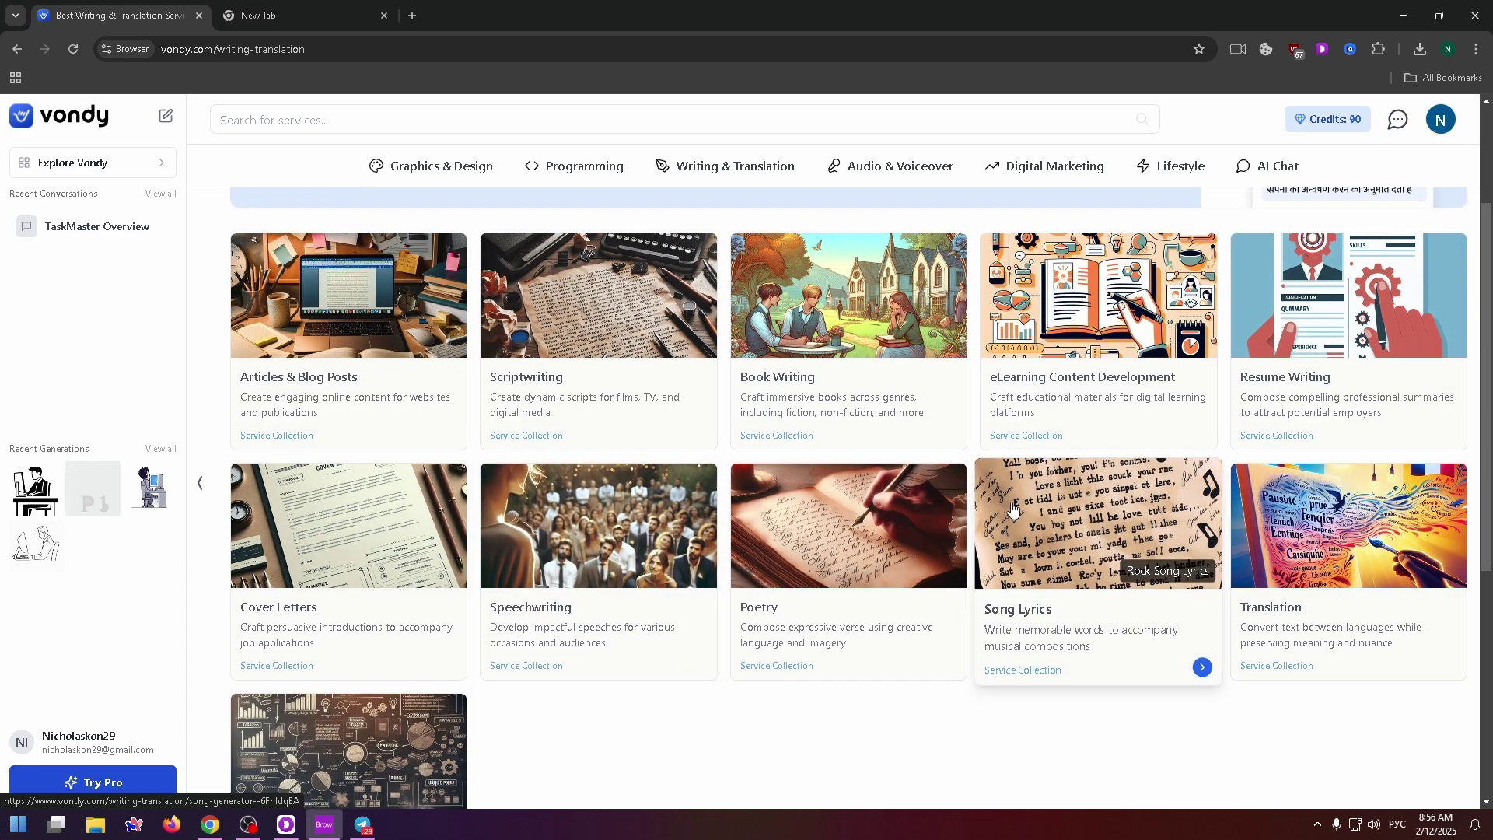
pyautogui.scroll(-1, 1309, 523)
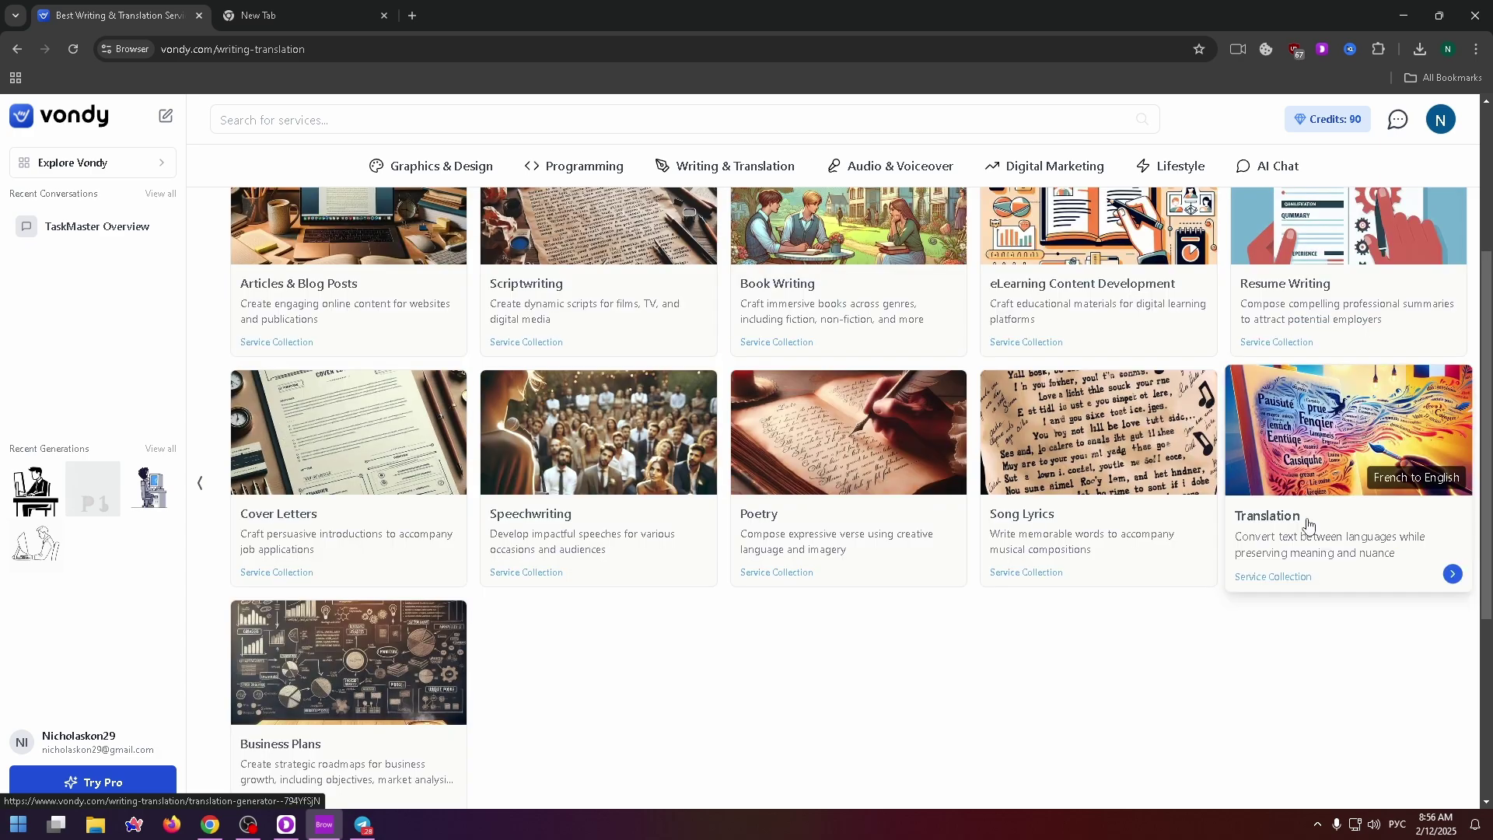
pyautogui.scroll(3, 1312, 533)
# In Audio & Voiceover, open the Voice Over Generator collection, scroll its generators, then go to Digital Marketing
pyautogui.click(869, 175)
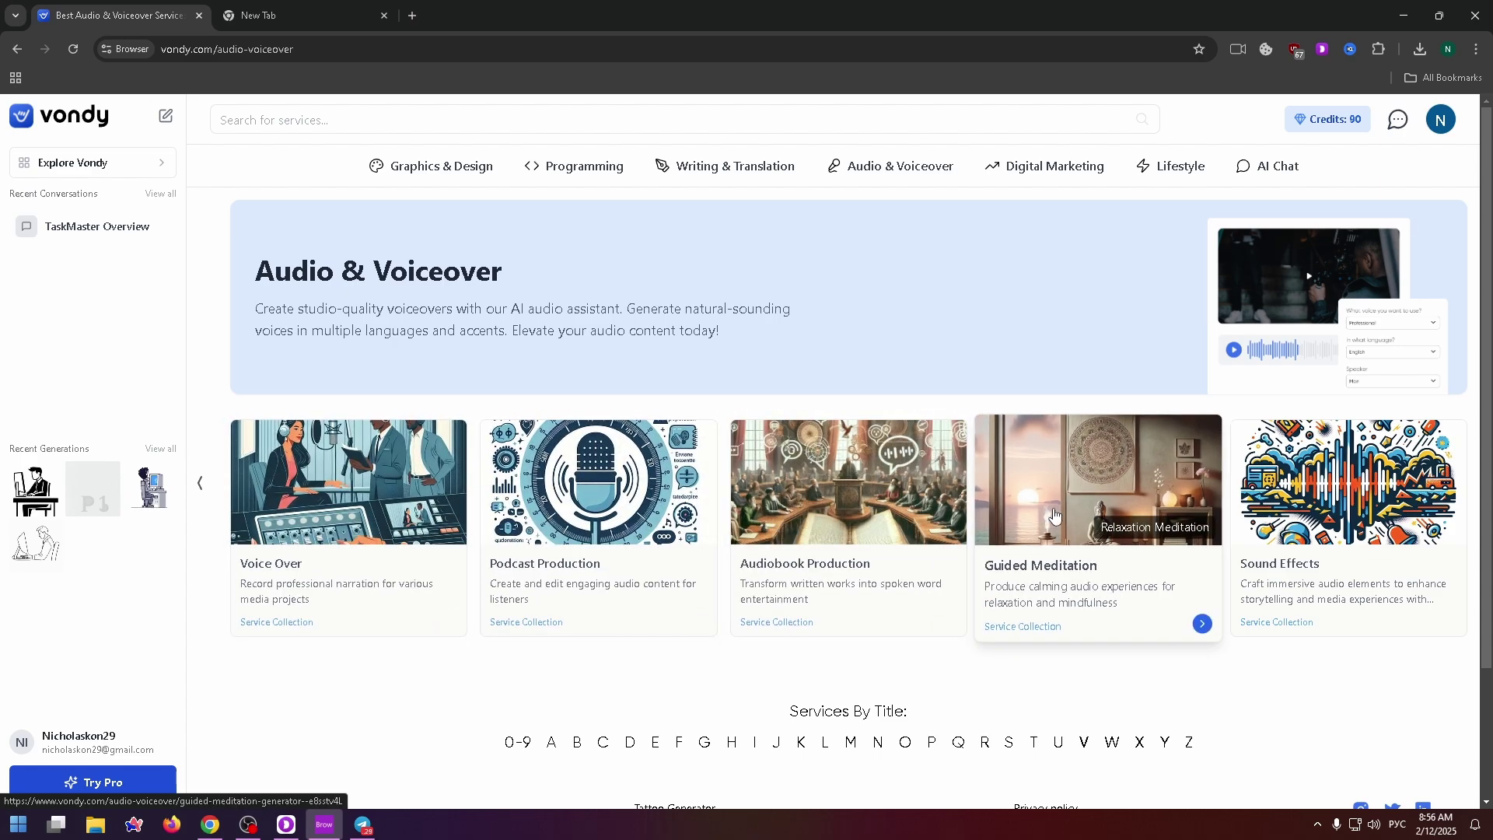
pyautogui.click(1157, 566)
pyautogui.hotkey('alt', 'Left')
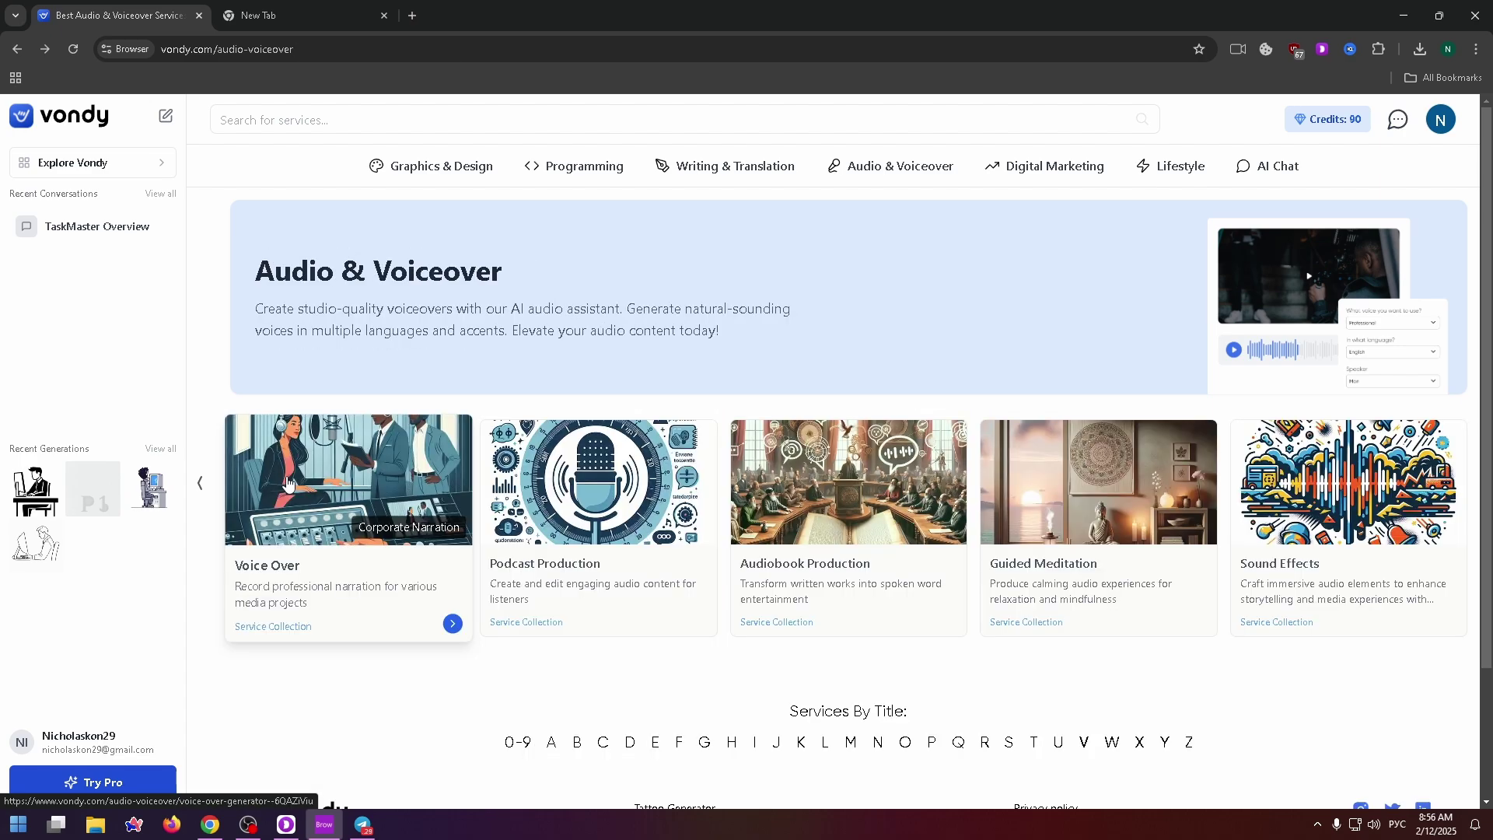
pyautogui.click(288, 484)
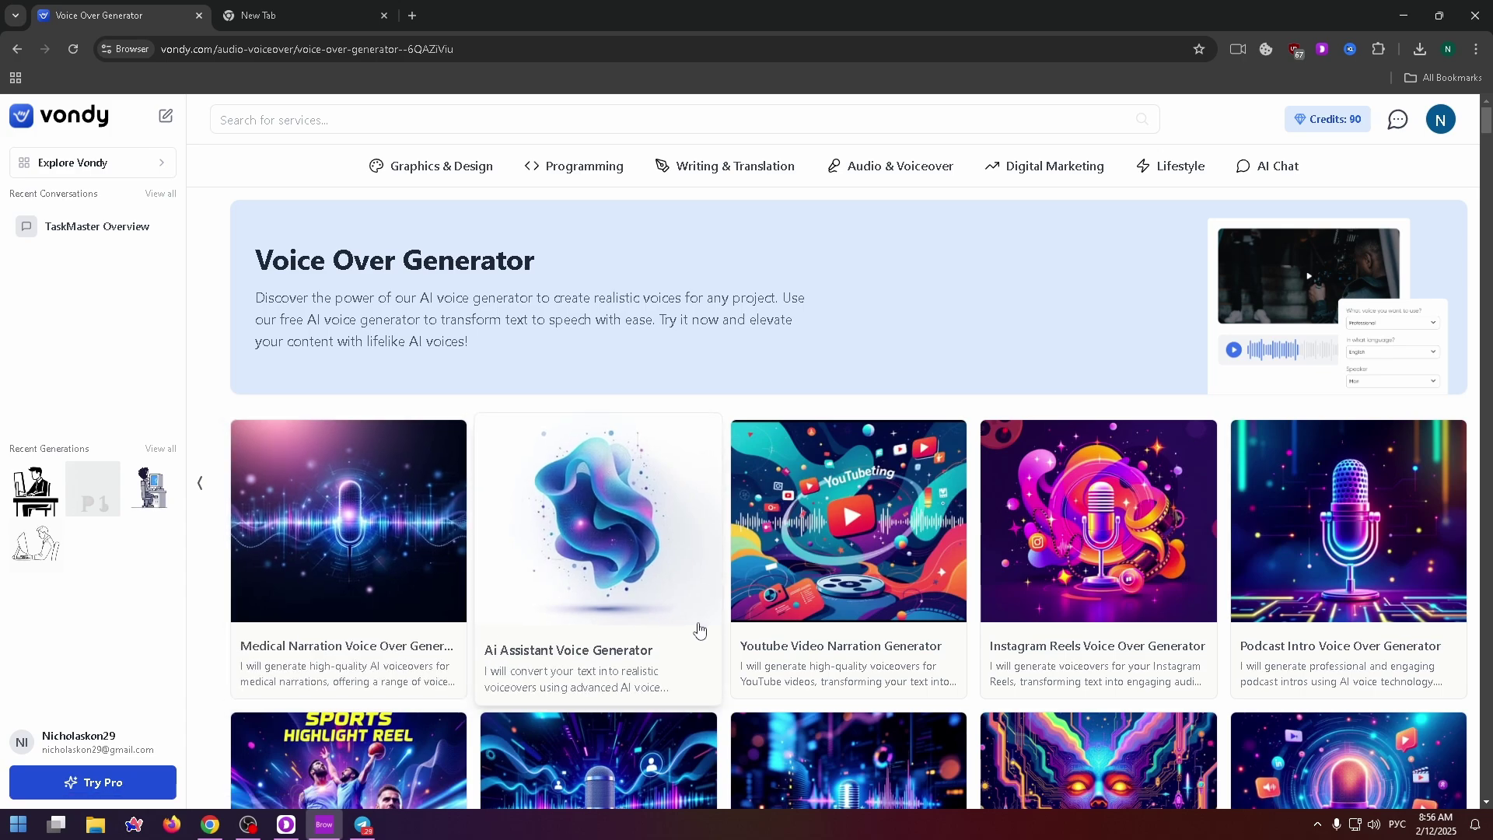
pyautogui.scroll(-10, 368, 377)
pyautogui.scroll(-4, 683, 506)
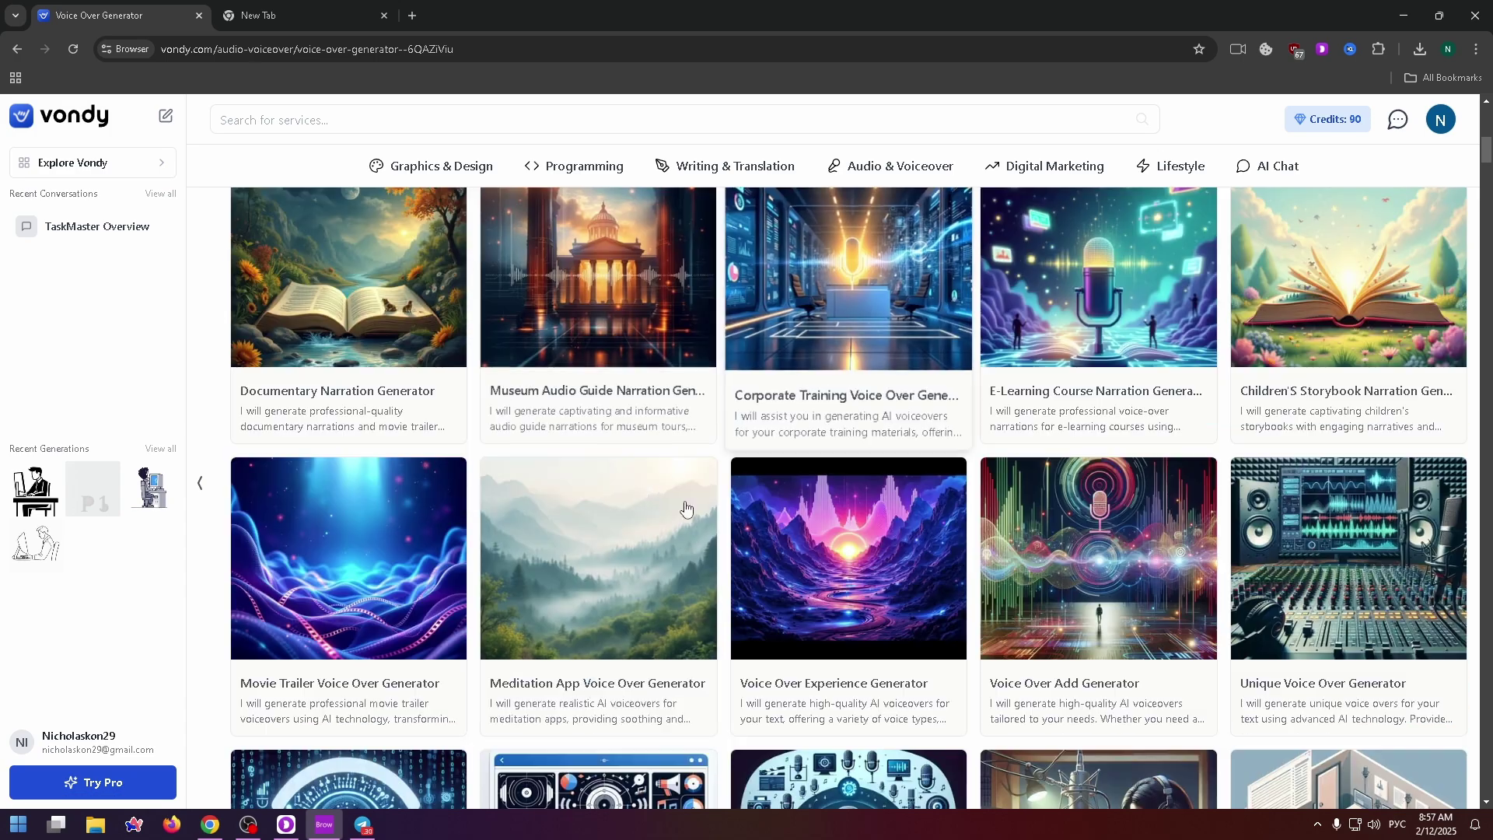
pyautogui.click(1021, 173)
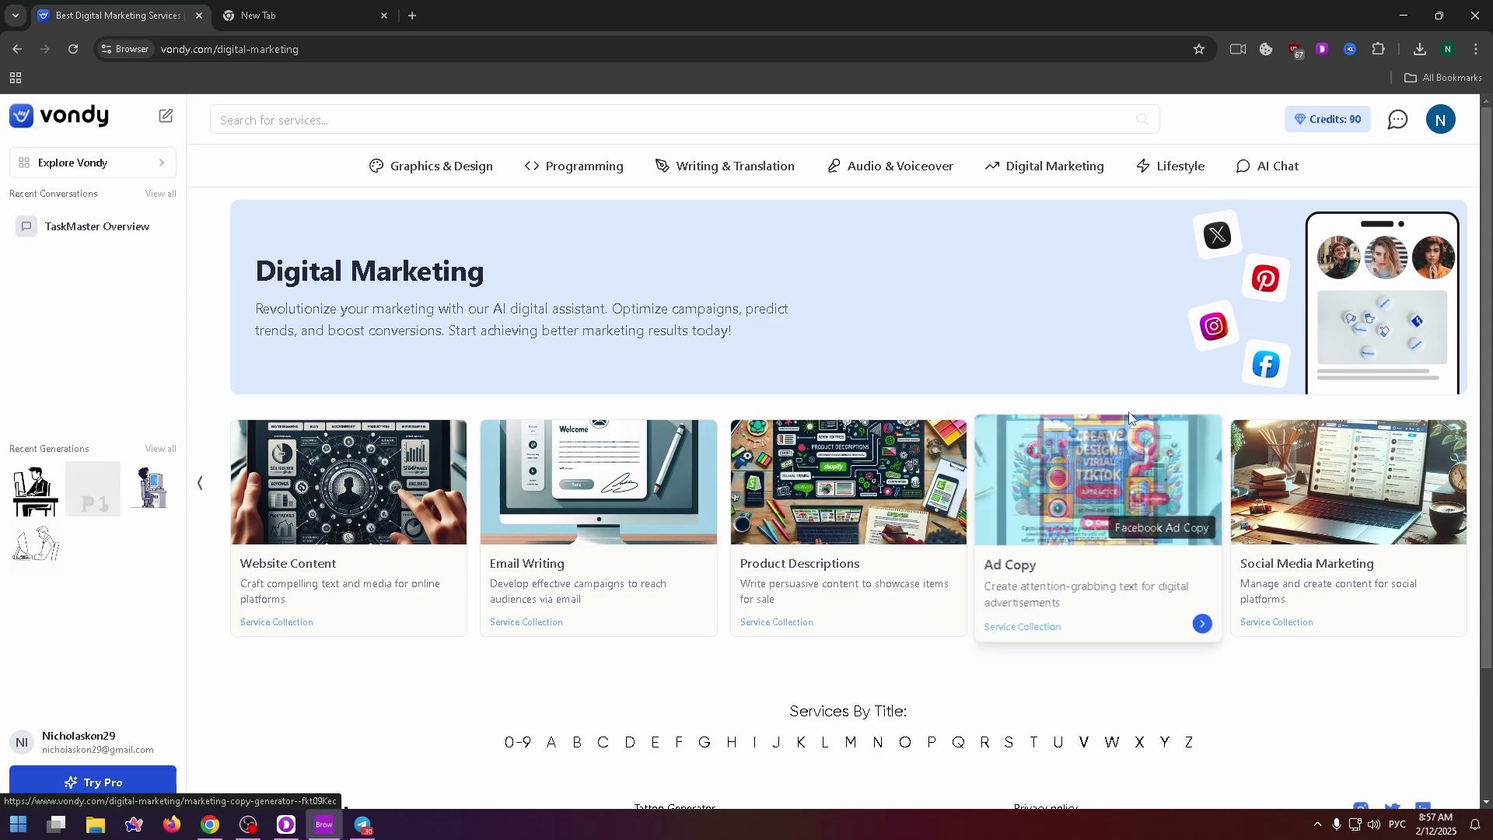
# Switch to the Lifestyle category and scroll its collections from Interview Prep to Wedding Ideas
pyautogui.click(1172, 166)
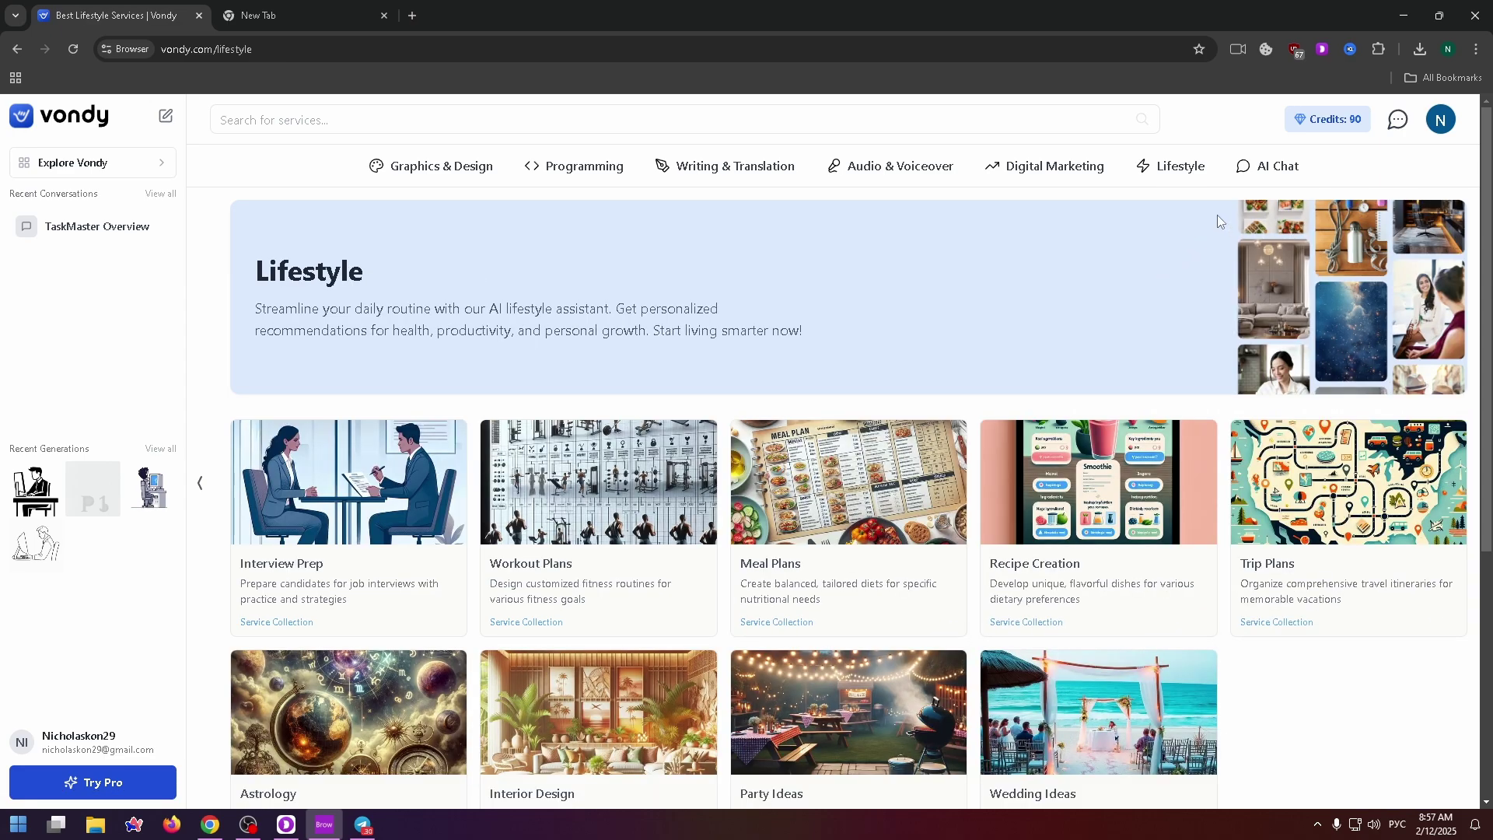
pyautogui.scroll(-1, 855, 591)
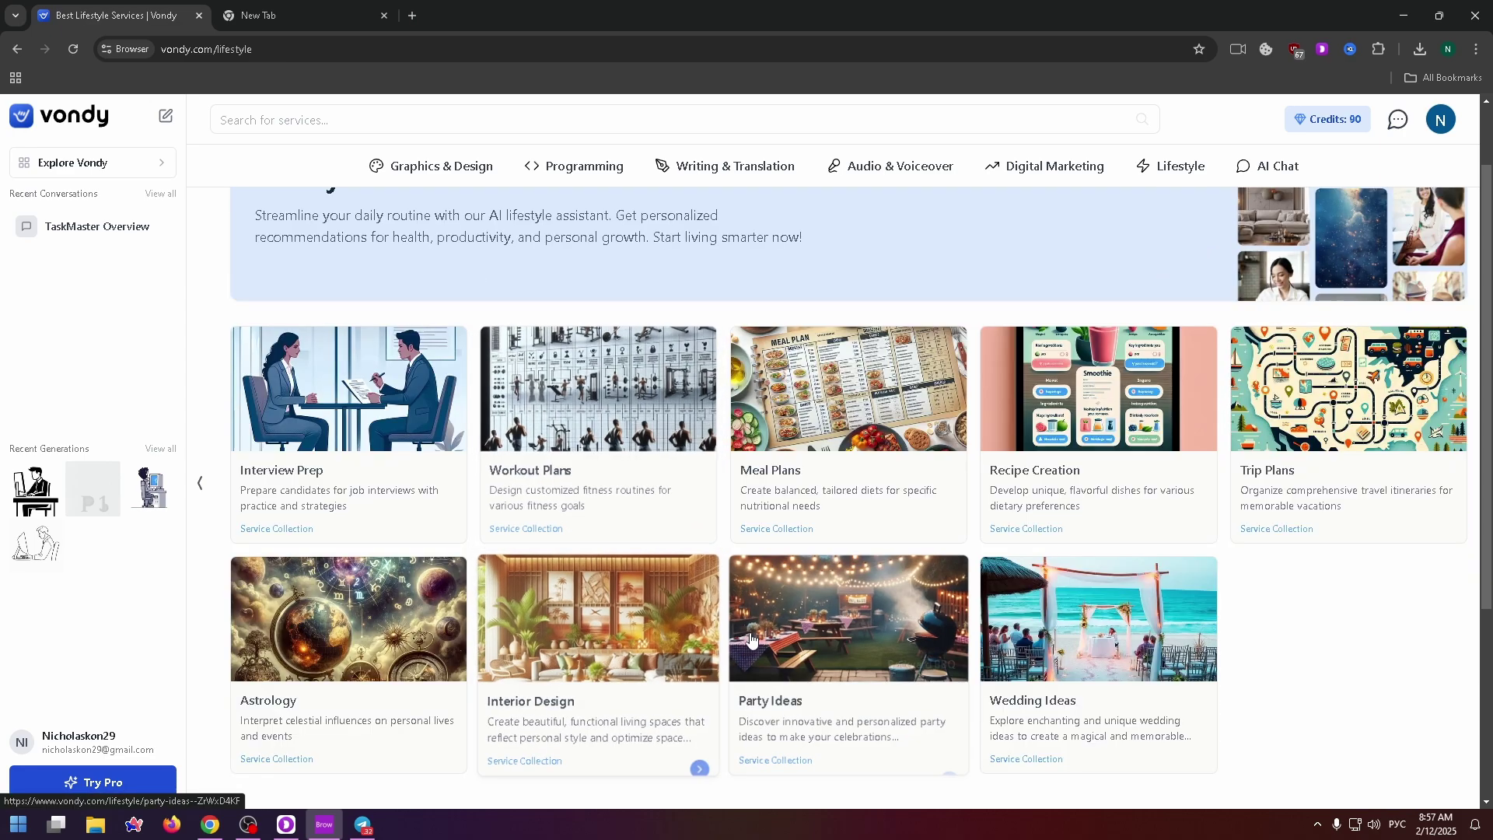
pyautogui.scroll(1, 818, 632)
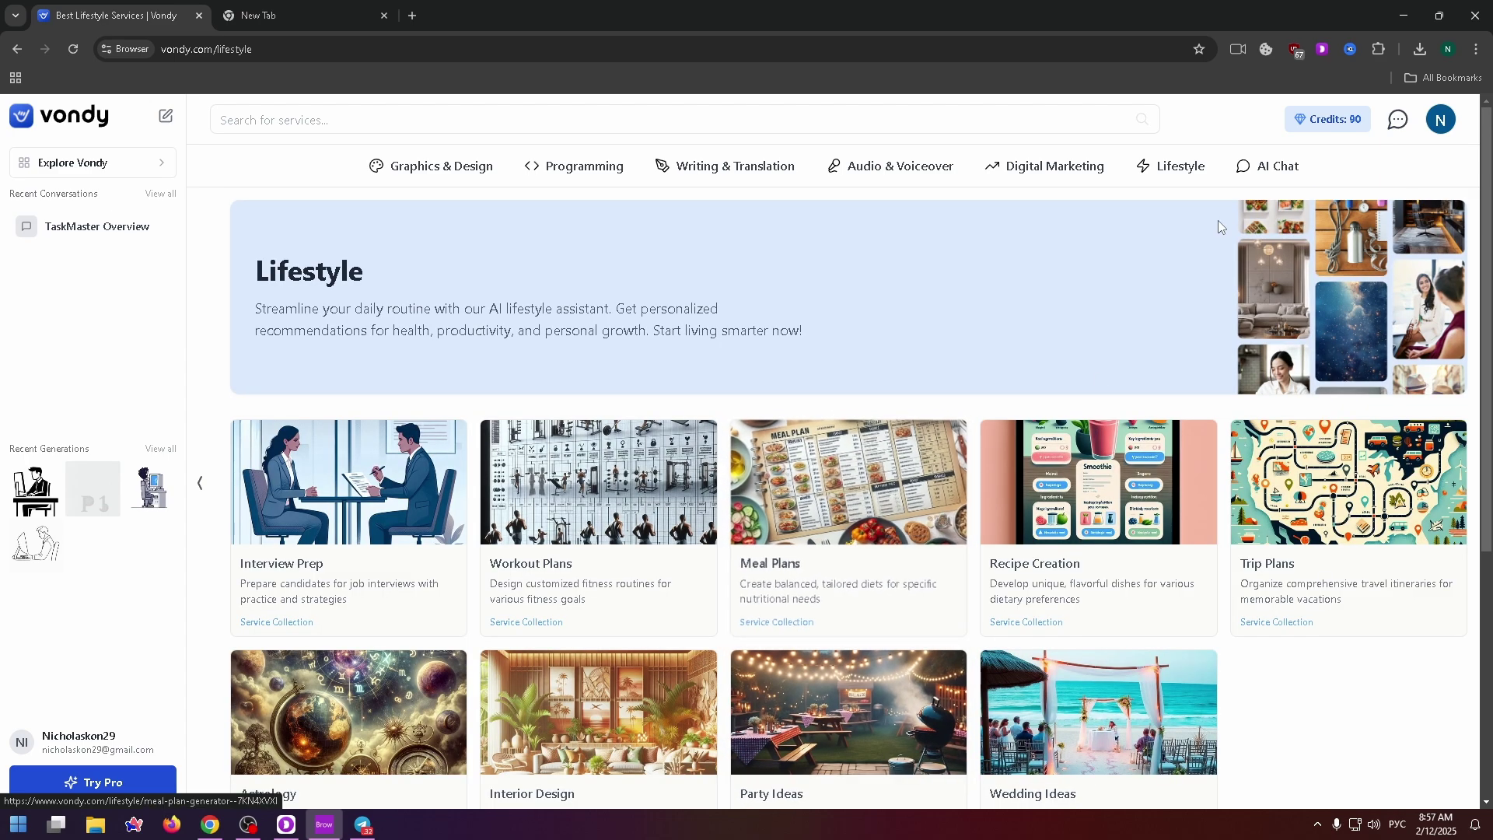
# In AI Chat, send the 'I need a professional voiceover' suggestion as the request
pyautogui.click(1273, 173)
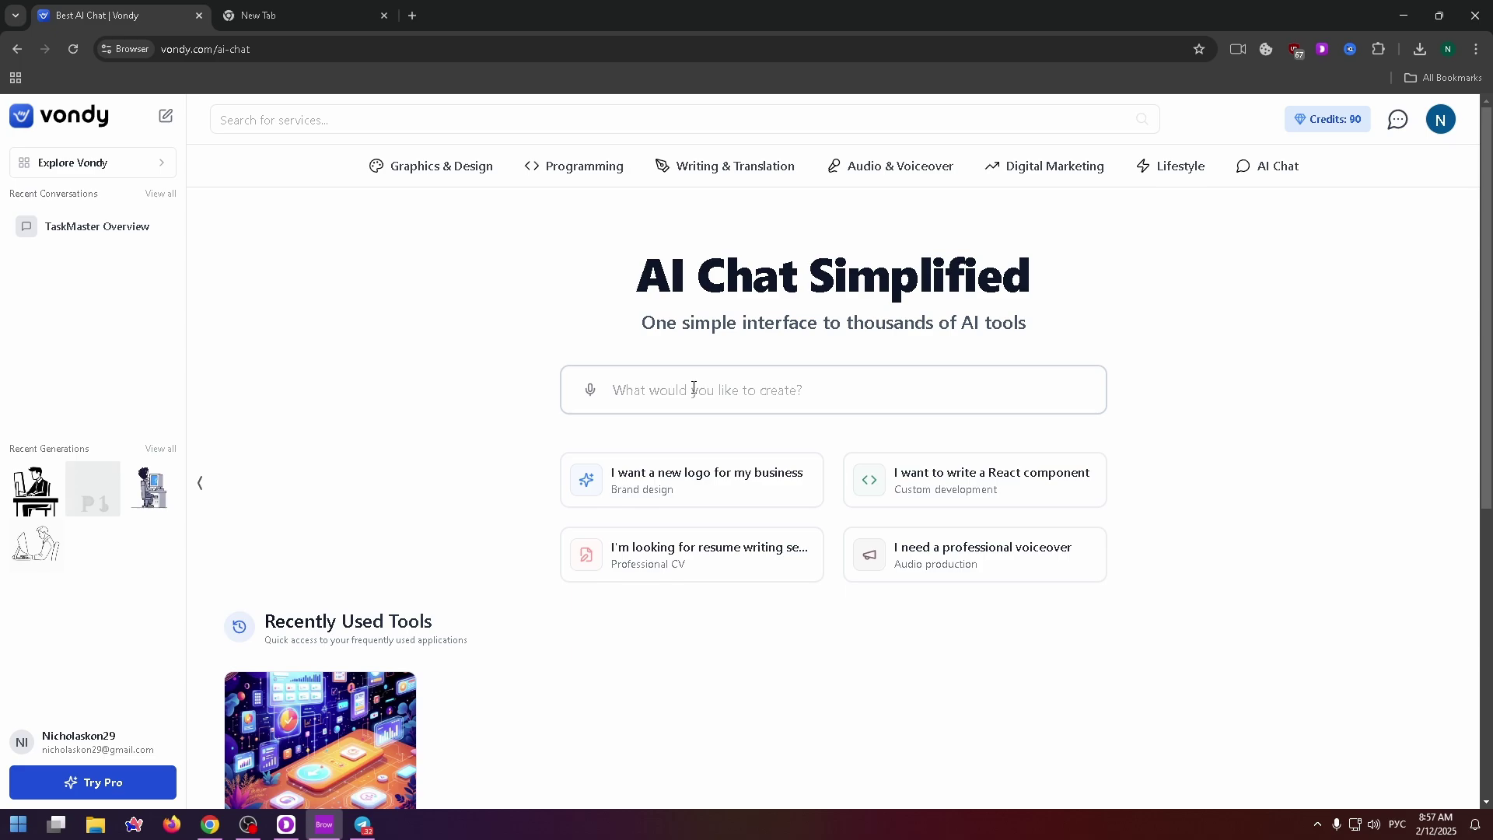
pyautogui.click(693, 388)
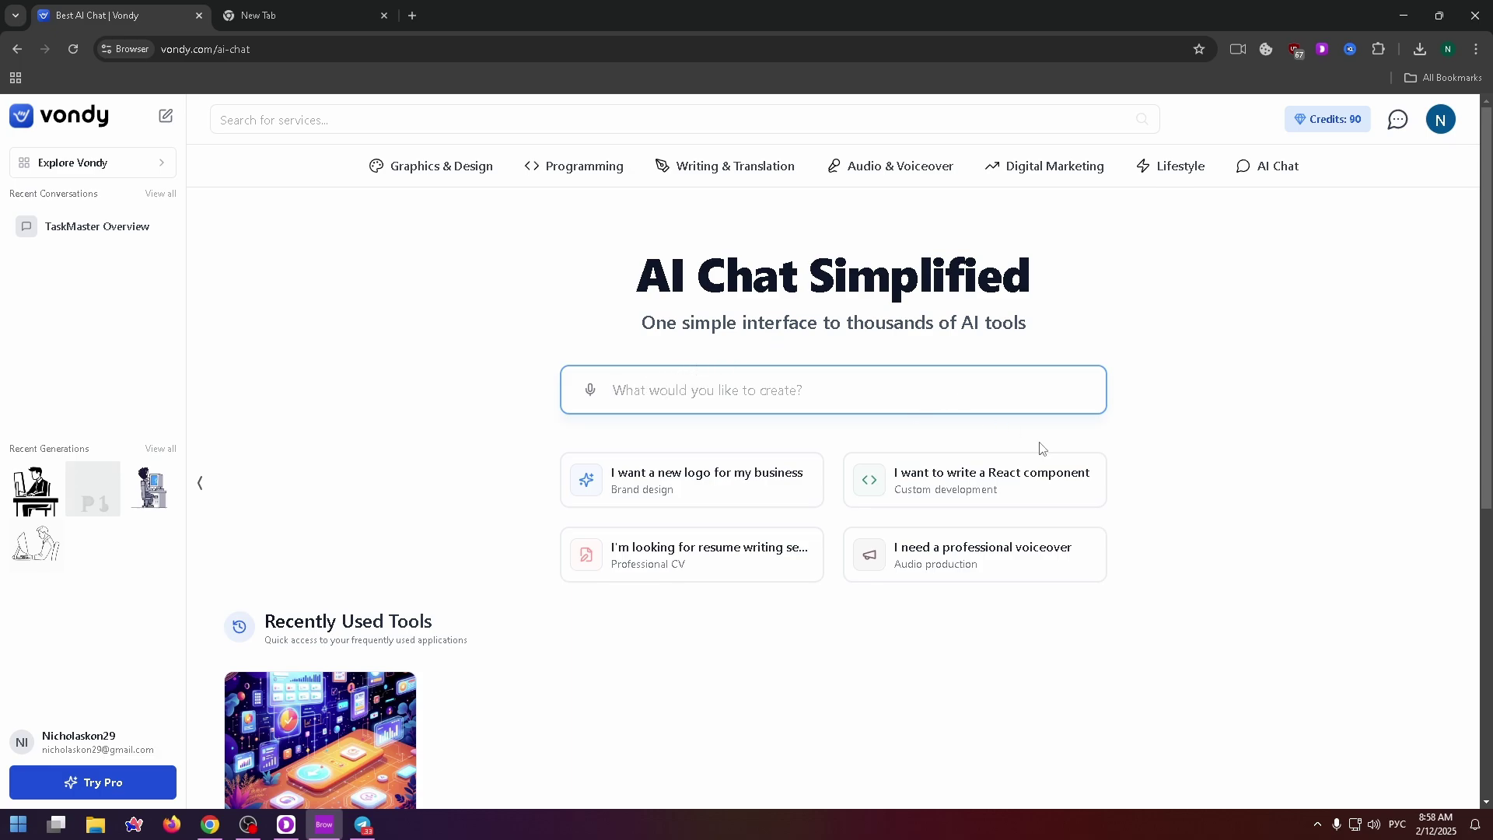
pyautogui.click(943, 556)
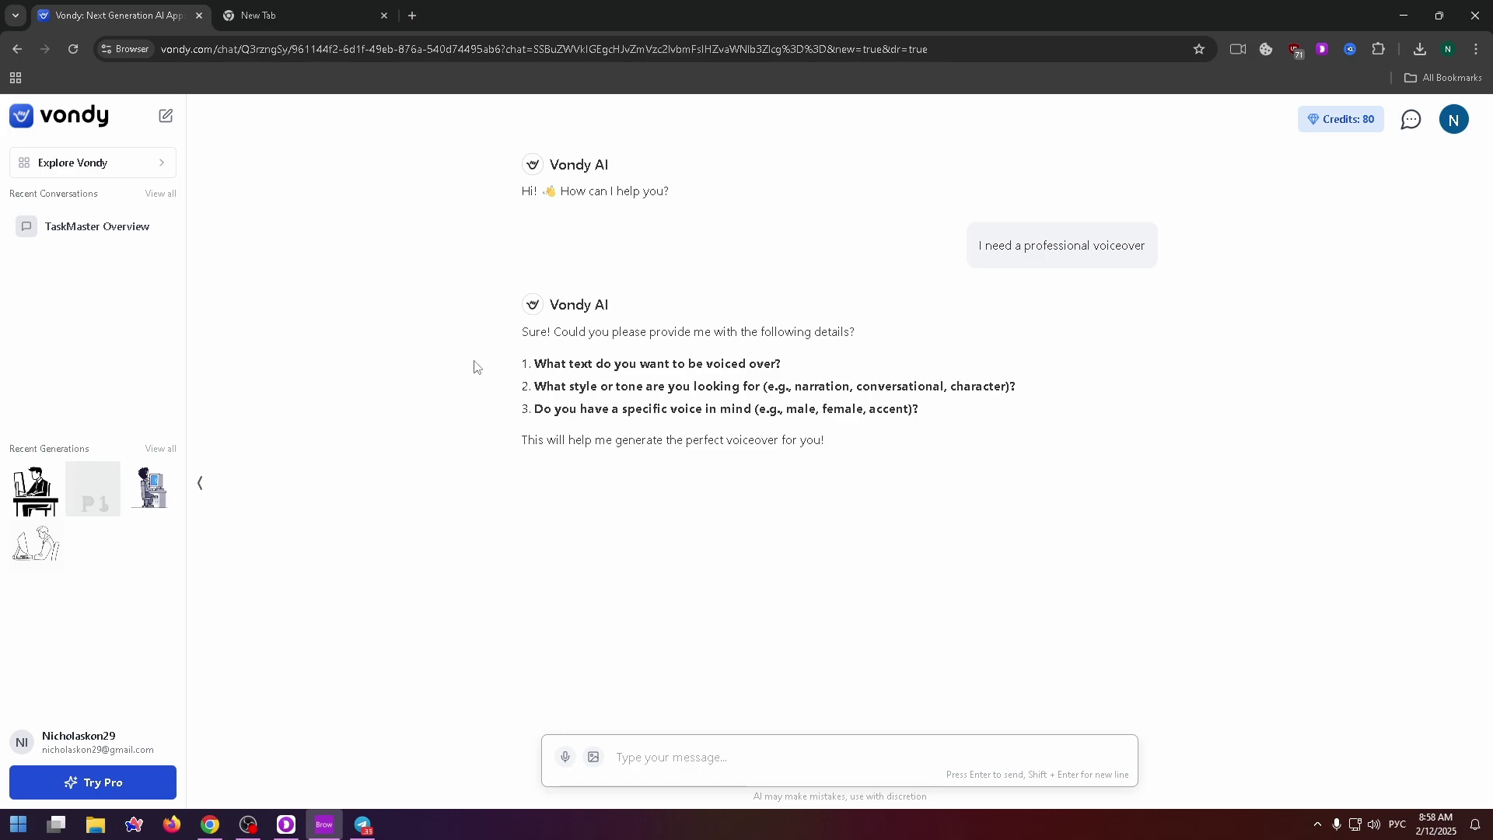
# Return home, check the 80 remaining credits, and view then close the Free and Pro plans
pyautogui.click(70, 122)
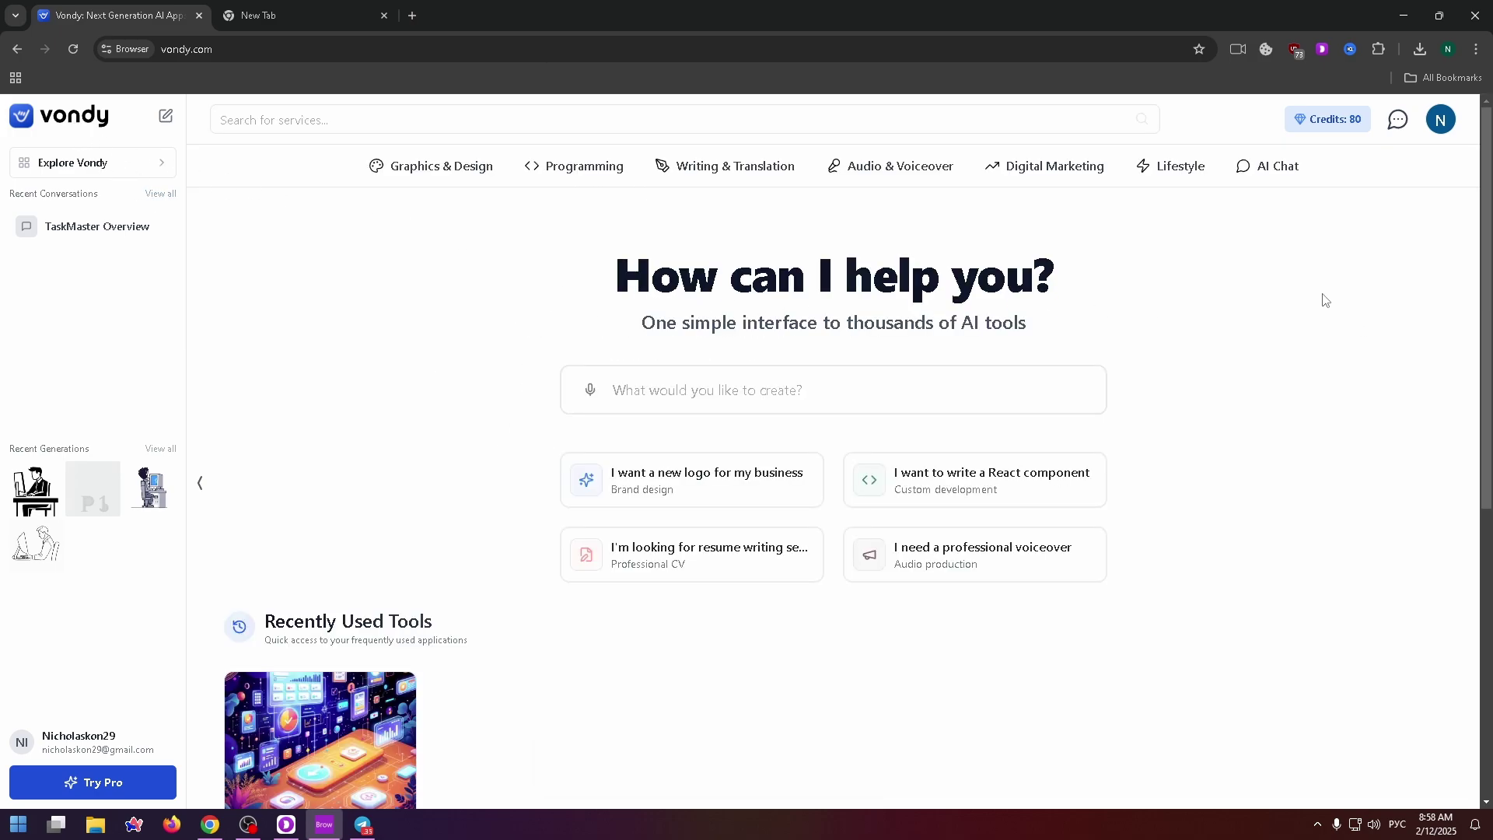
pyautogui.click(1320, 130)
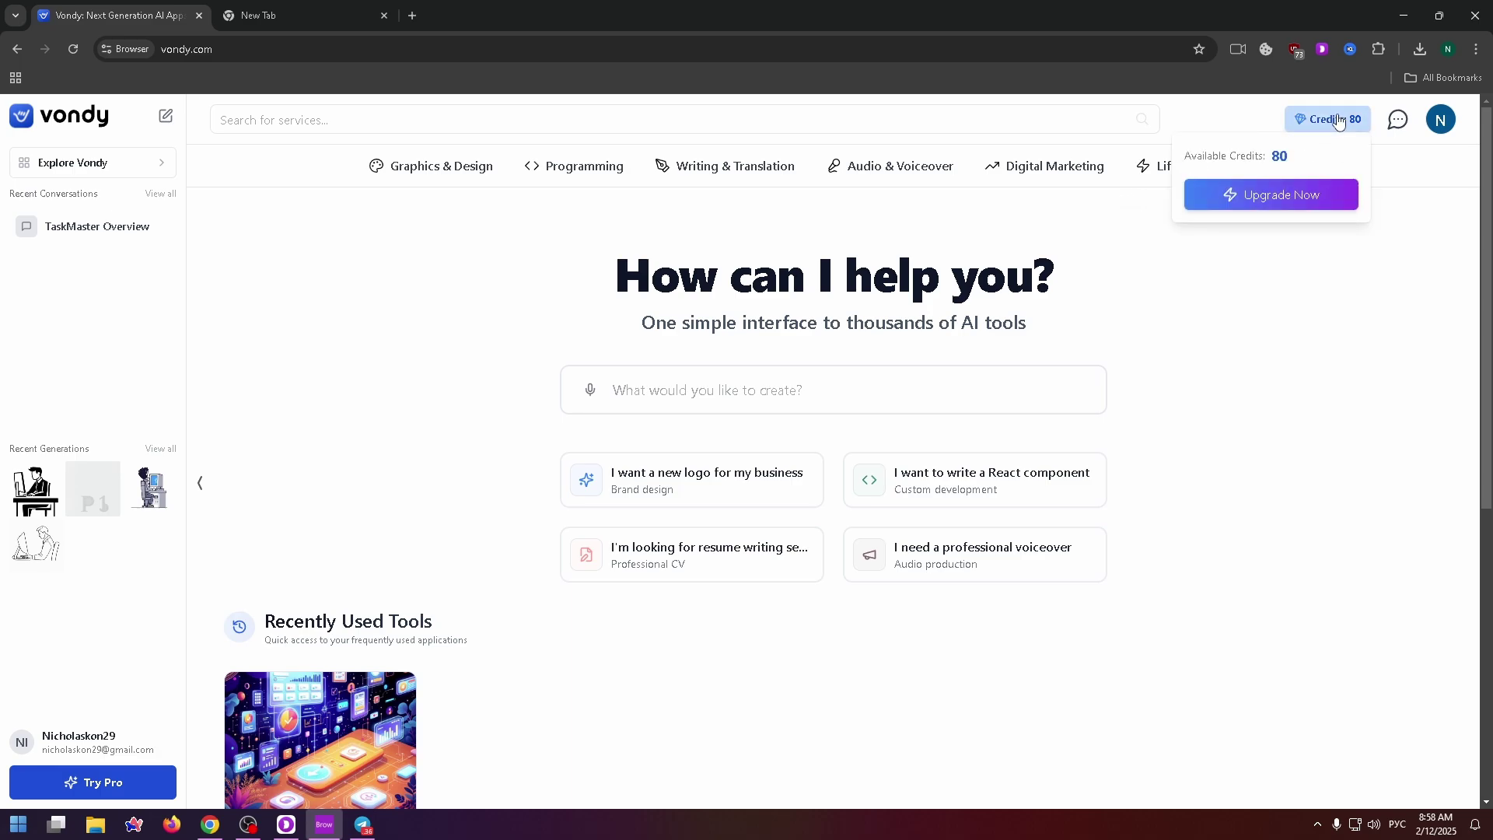
pyautogui.click(1337, 120)
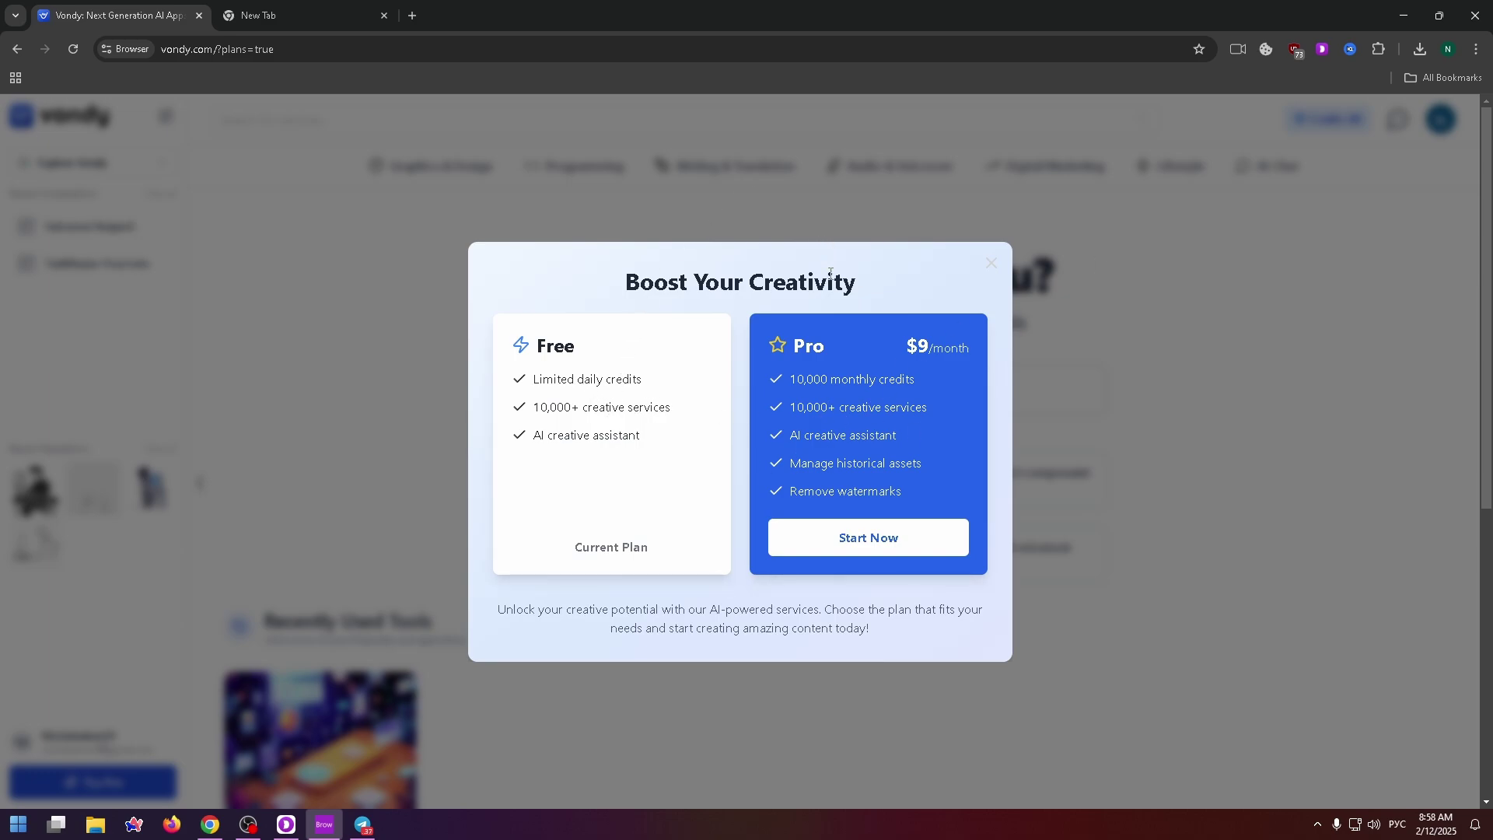
pyautogui.click(1415, 182)
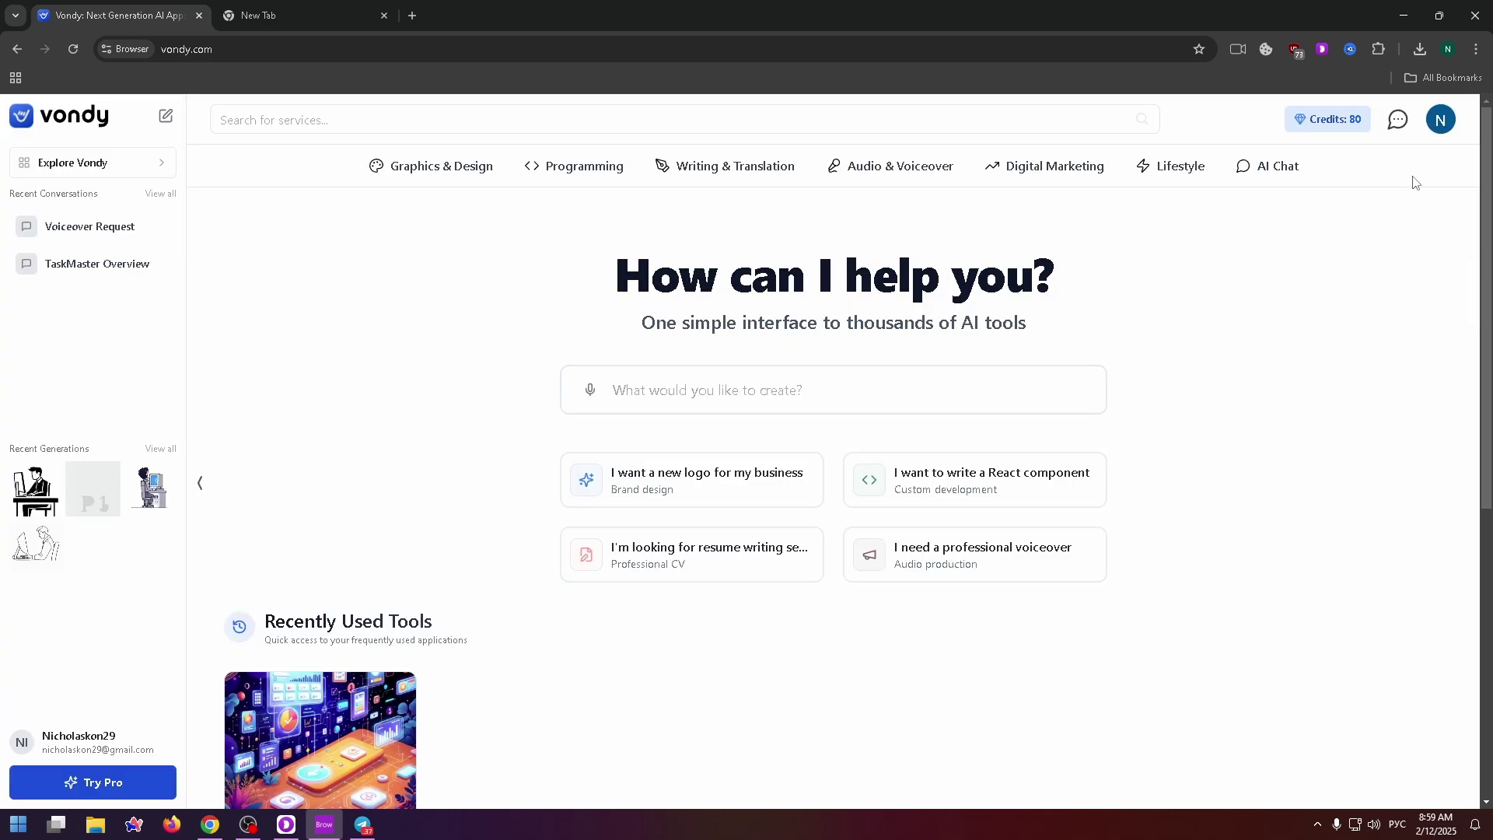